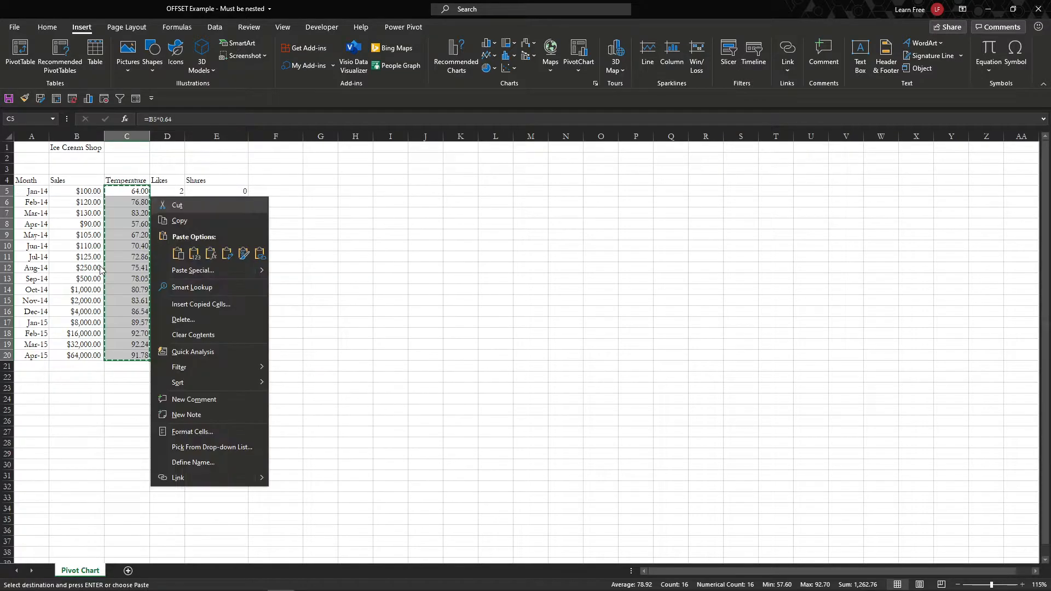
Step: Paste C5:C20 back as plain values, then confirm cells such as C7 (83.2) and C8 hold values
key(v)
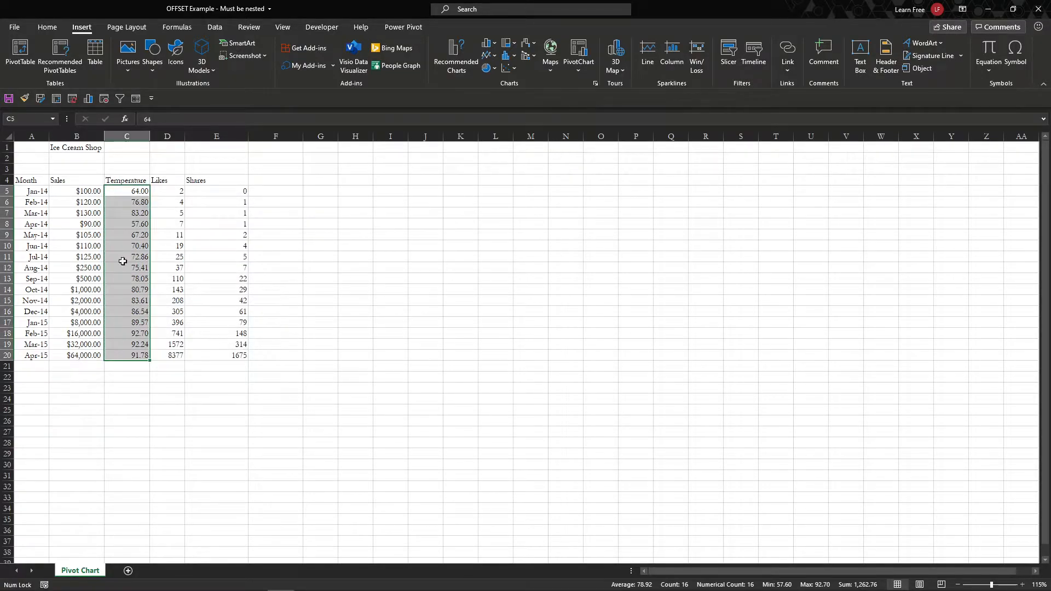
click(91, 213)
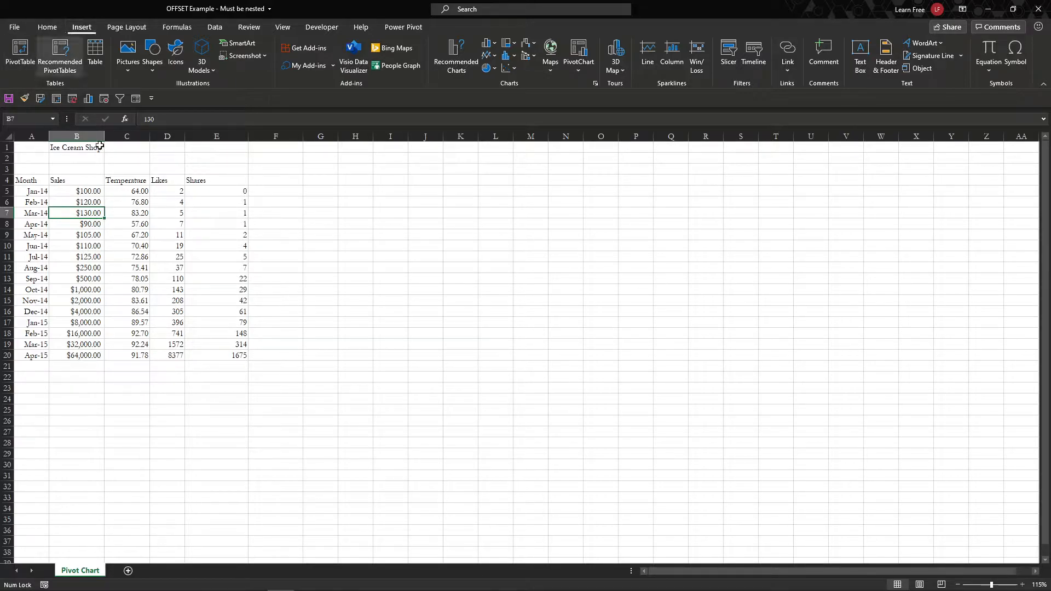
click(146, 245)
click(120, 221)
click(124, 209)
click(126, 221)
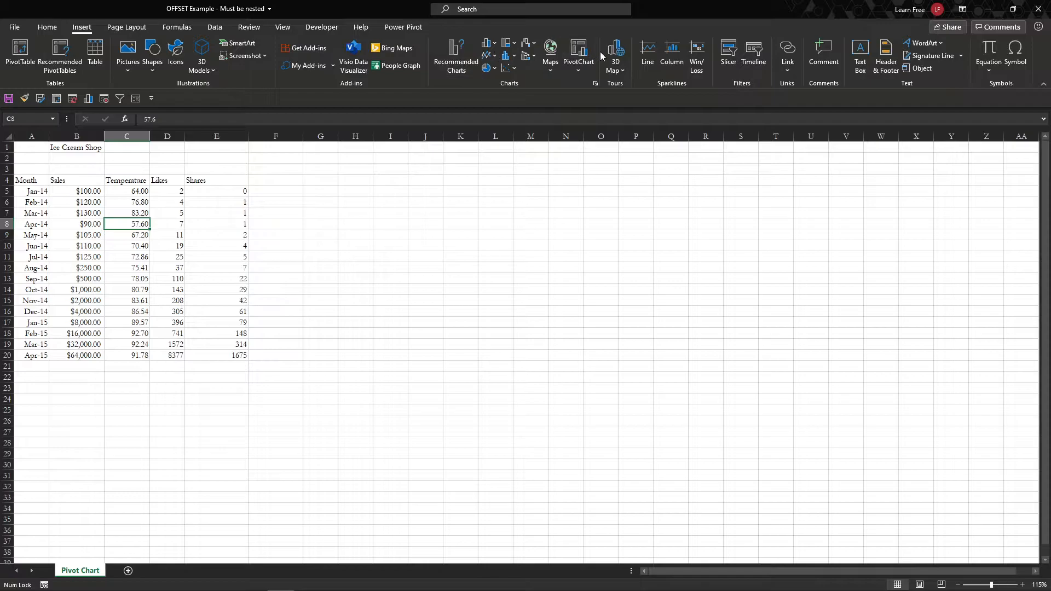
Step: Create a PivotChart from A4:E20 placed on the existing worksheet at cell I4
click(579, 54)
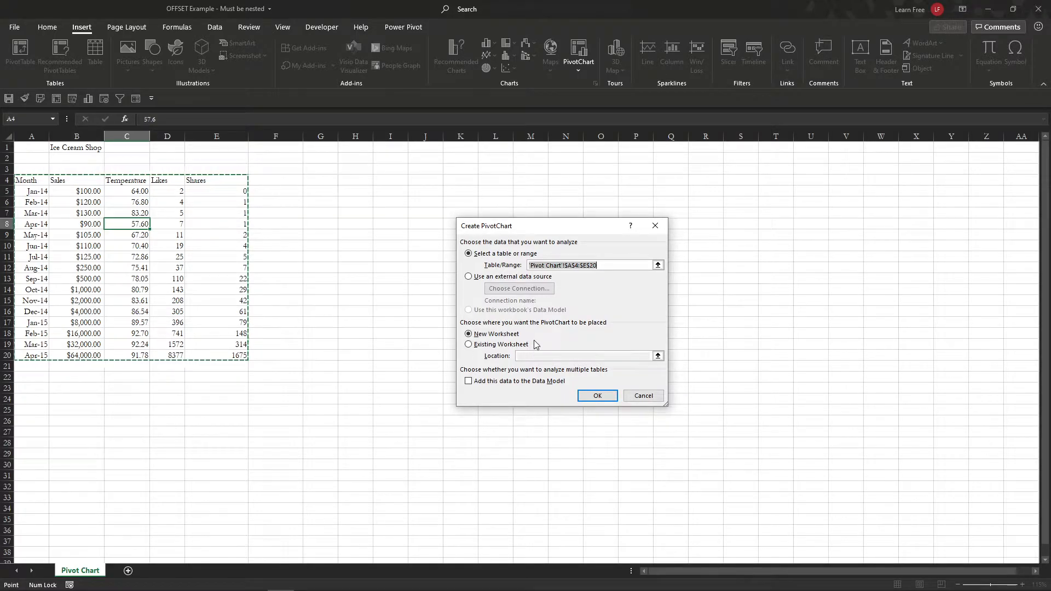
click(481, 347)
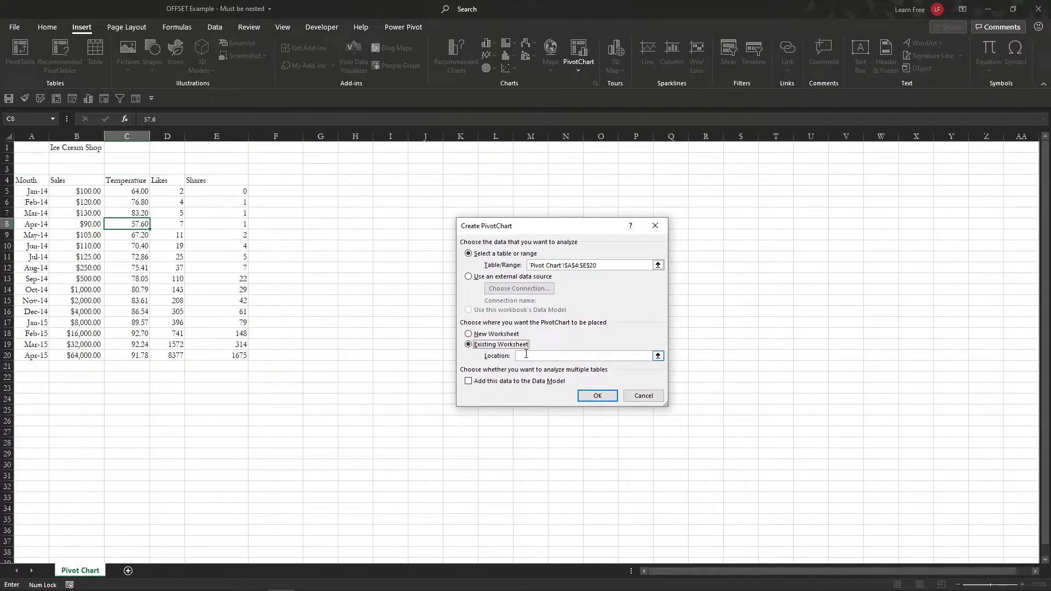
click(397, 183)
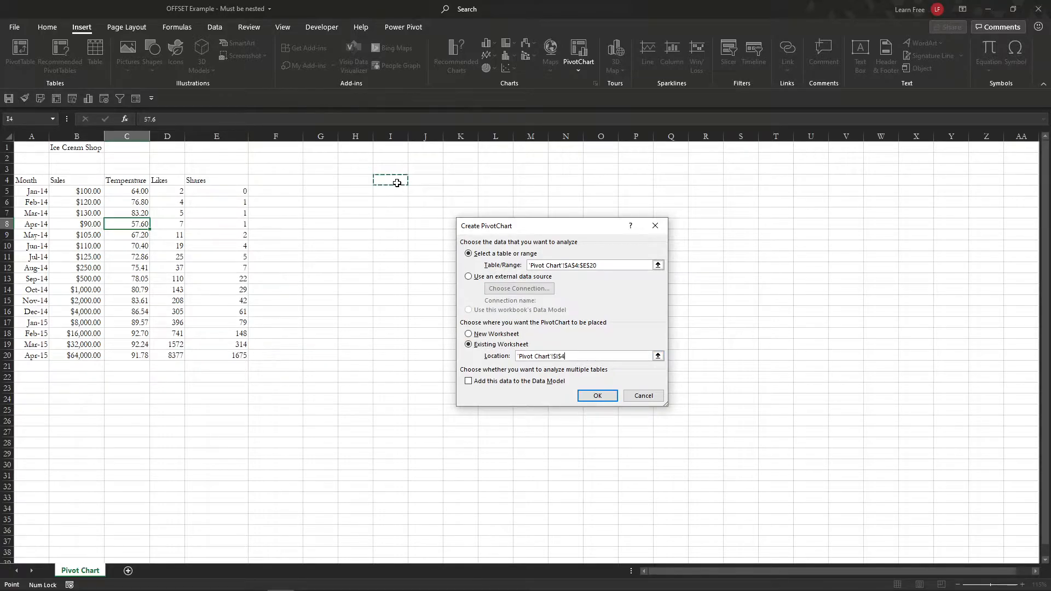
click(591, 398)
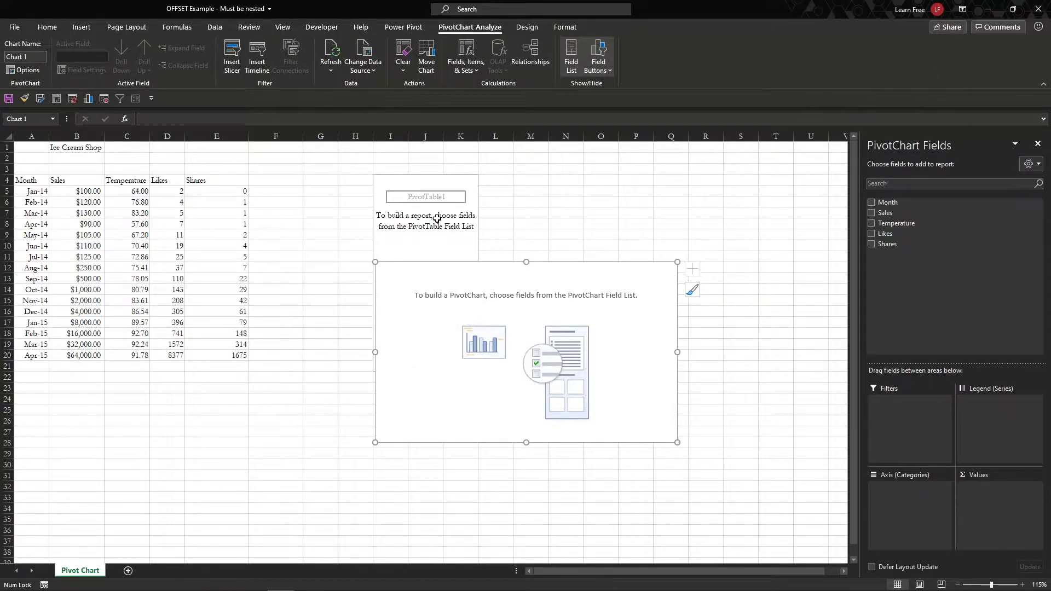
Step: Move the chart below the table, put Month in Filters, and add Sales and Temperature as summed values
drag(461, 279, 434, 397)
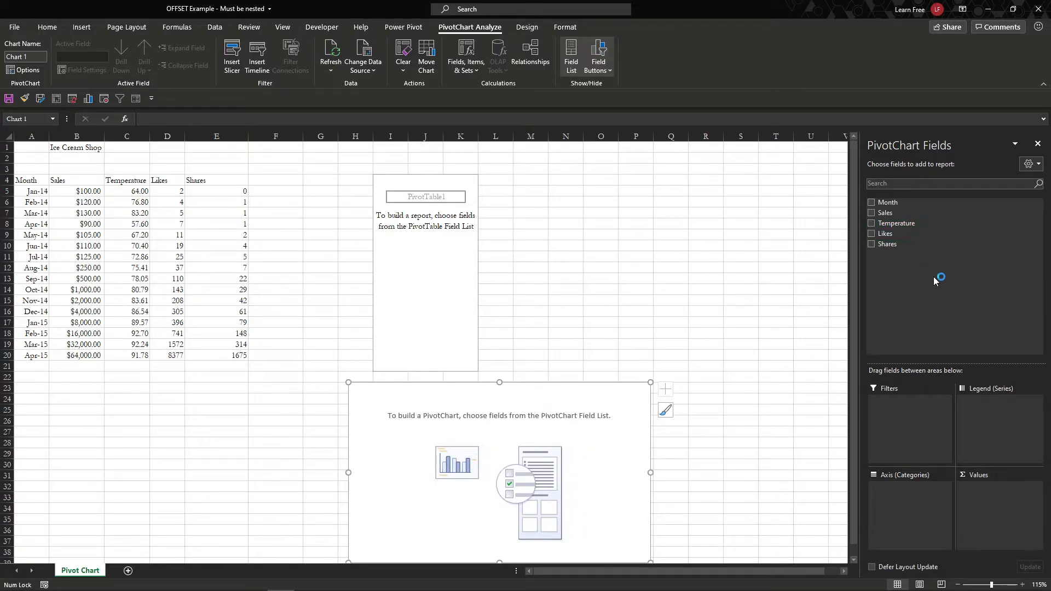
drag(925, 204, 920, 497)
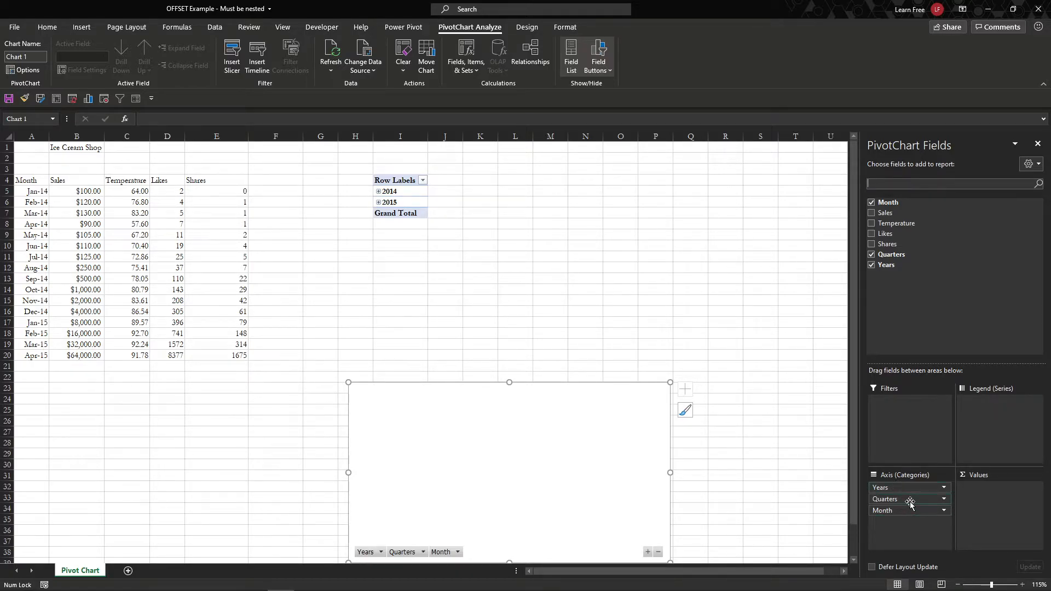
drag(912, 512, 922, 421)
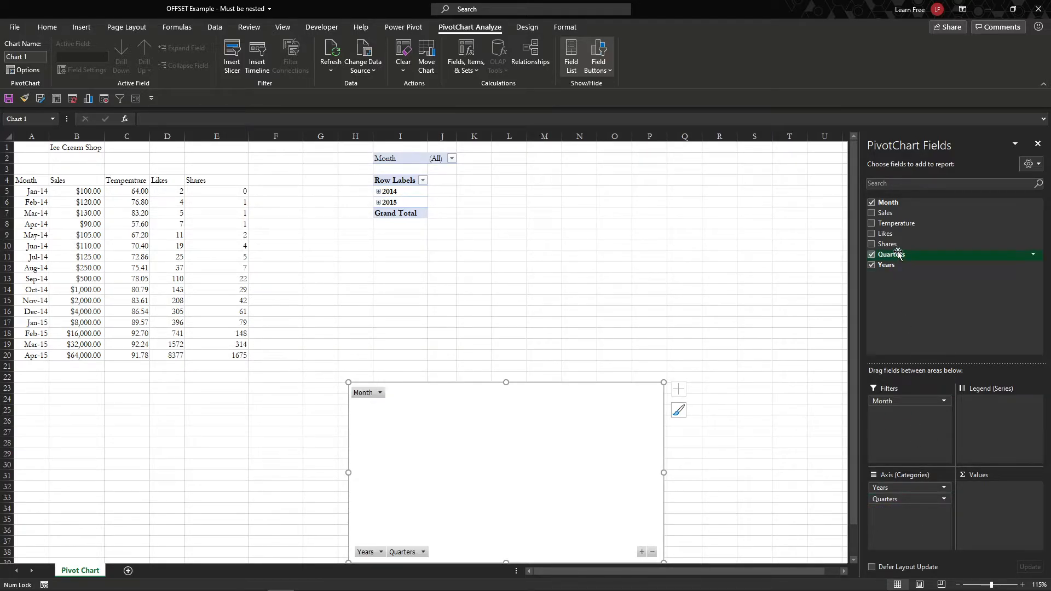
mouse_move(898, 213)
mouse_down()
mouse_move(912, 216)
mouse_move(992, 512)
mouse_up()
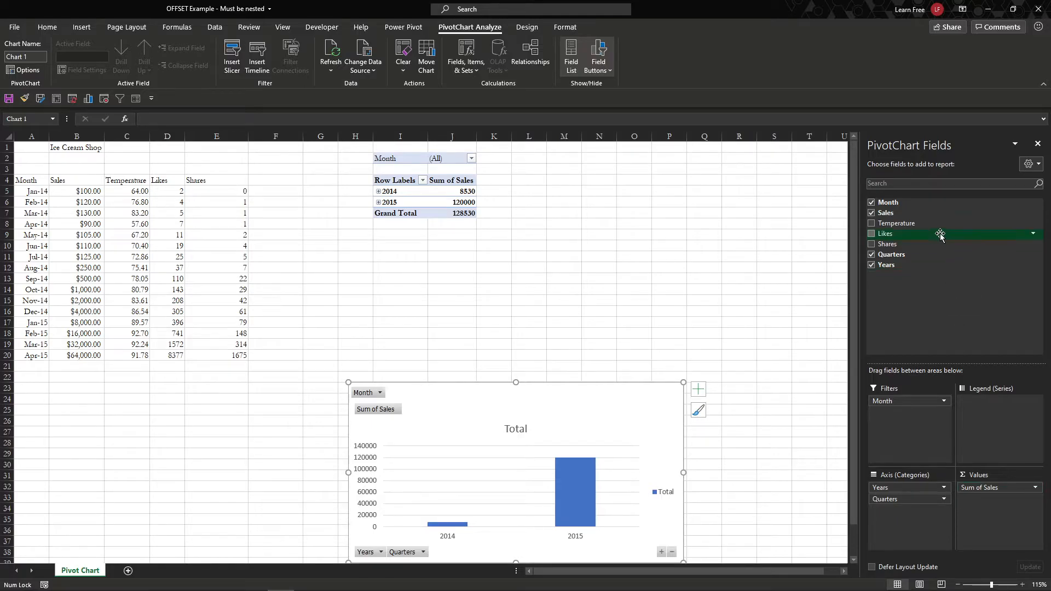
drag(921, 224, 1002, 505)
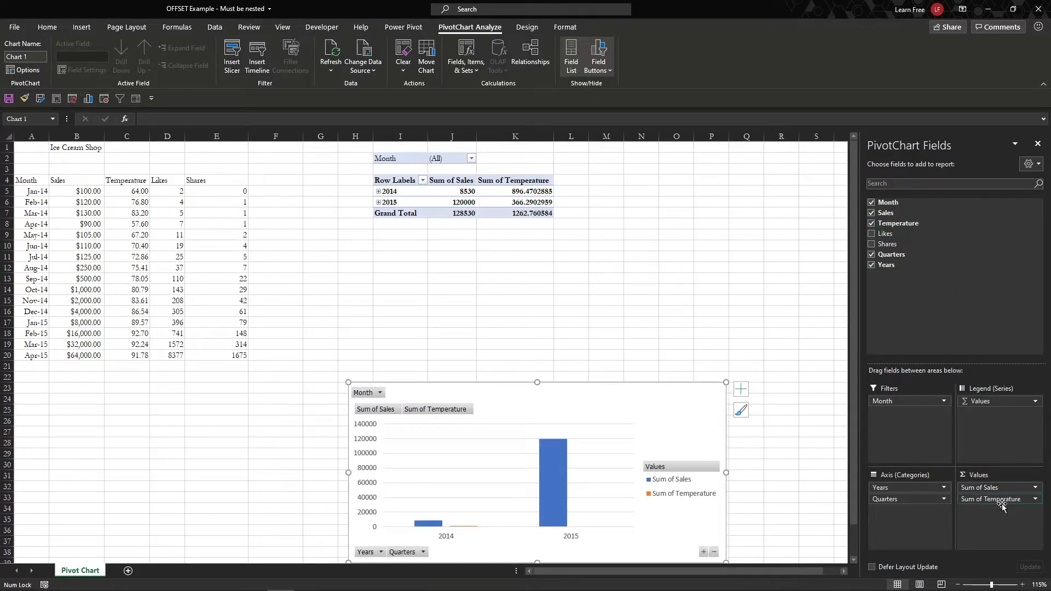
Step: Change the Temperature value field to summarize by Average
click(1008, 499)
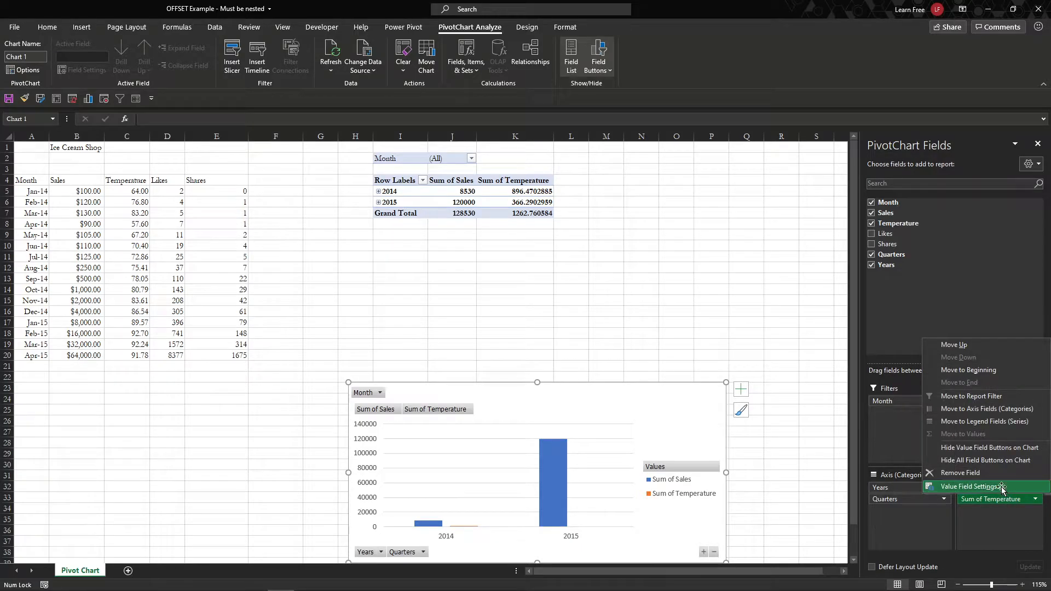
click(980, 487)
click(497, 338)
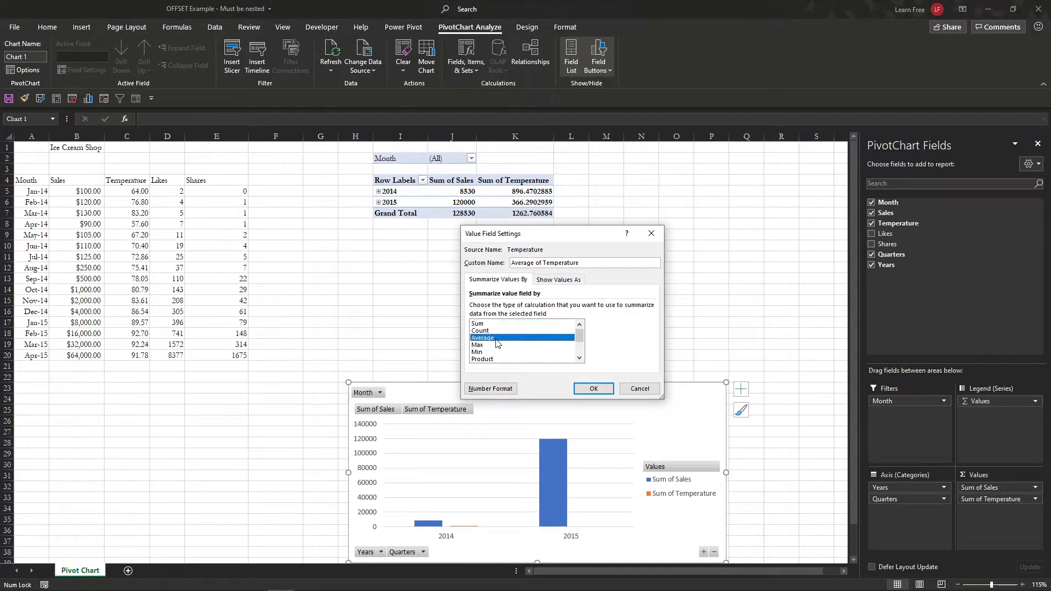
click(593, 388)
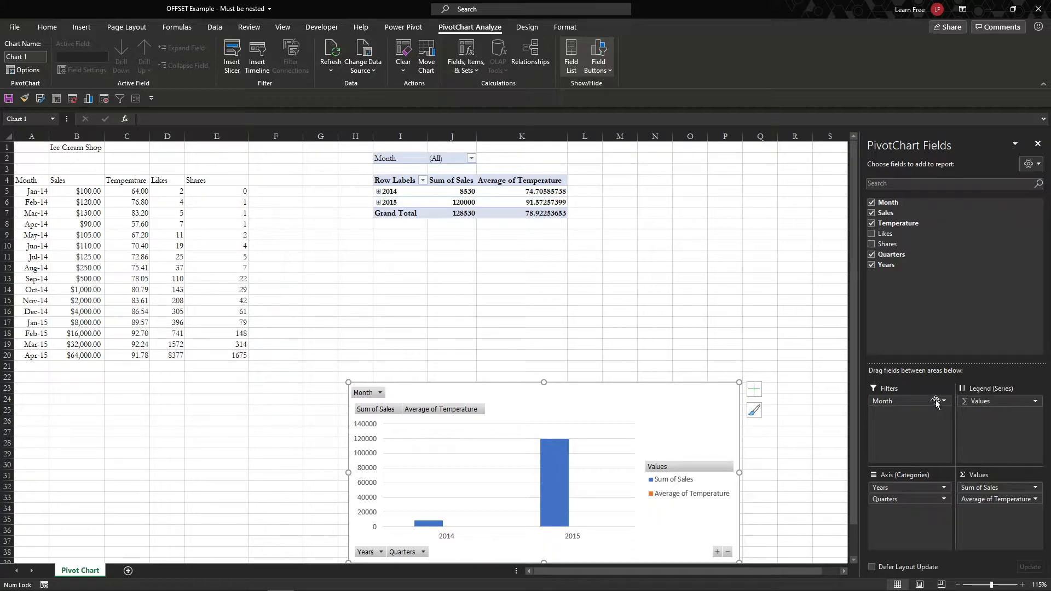
Step: Add Shares and Likes to Values, both summarized by Average
drag(907, 245, 980, 534)
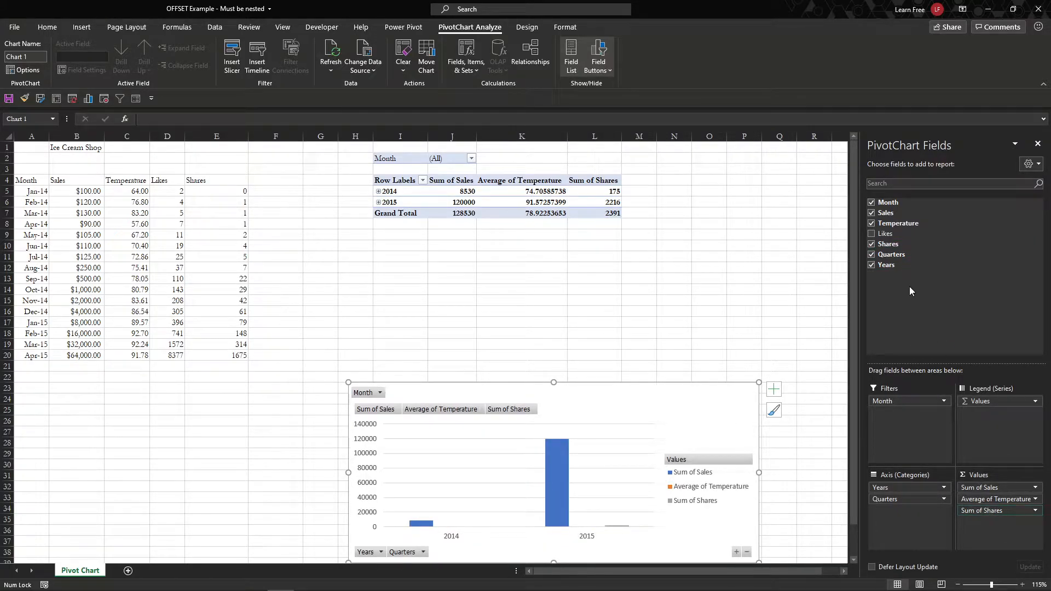
drag(908, 234, 1005, 543)
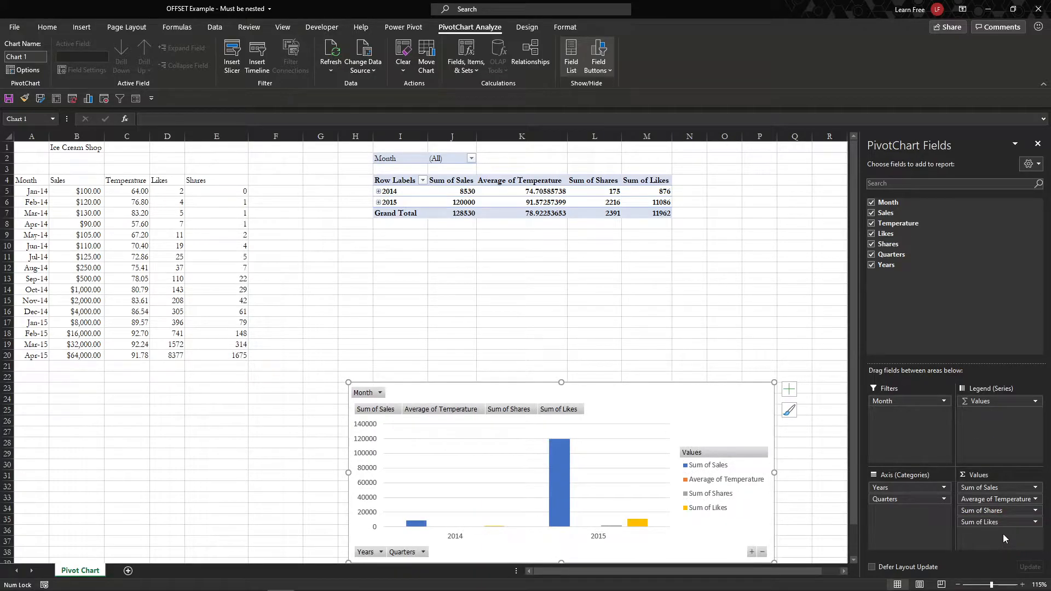
click(1015, 514)
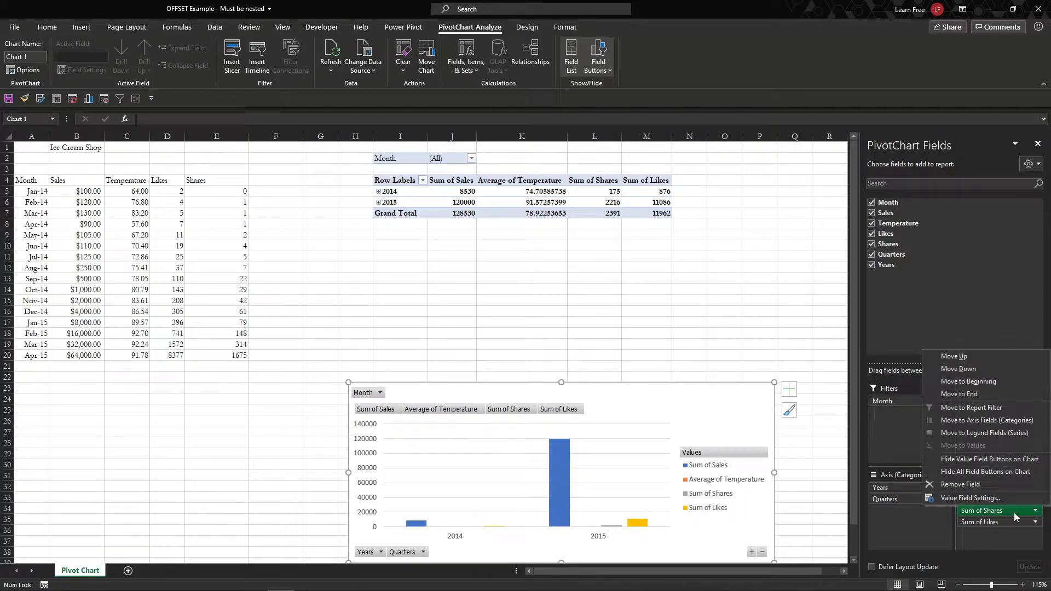
click(1015, 499)
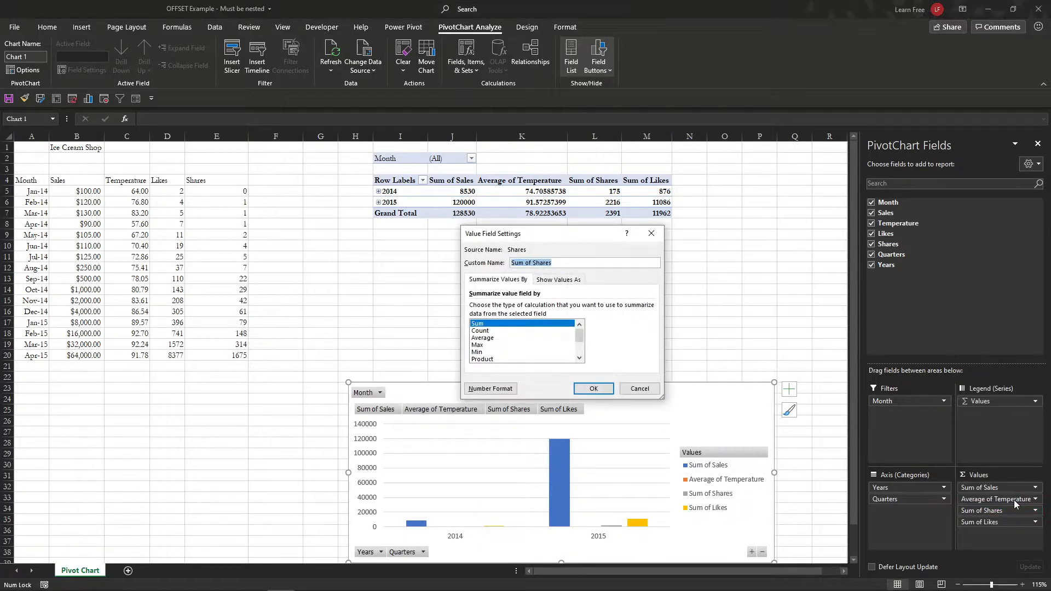
click(509, 338)
click(593, 389)
click(996, 522)
click(986, 535)
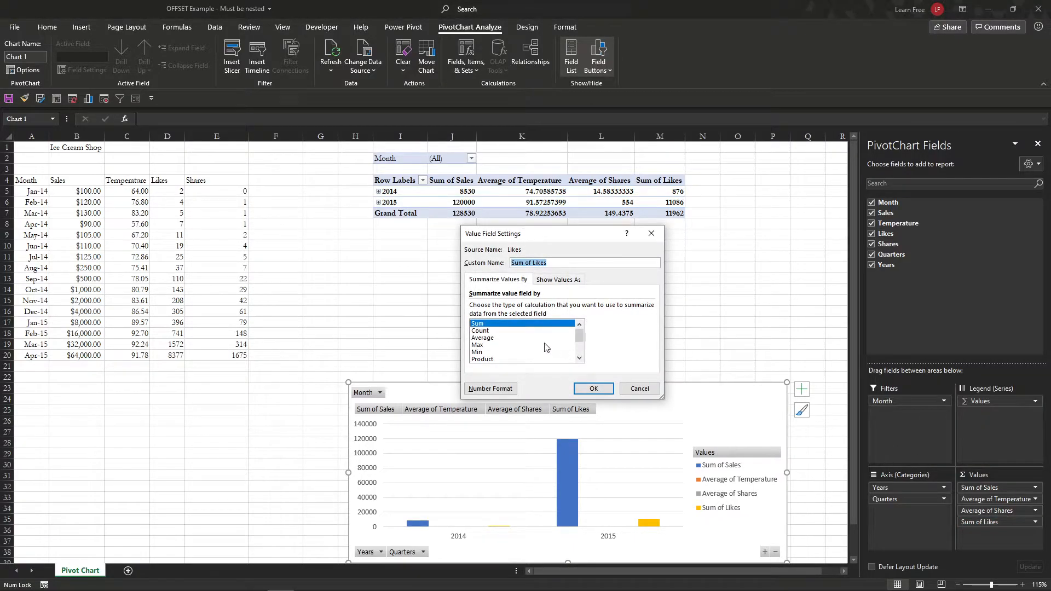
click(526, 345)
click(520, 338)
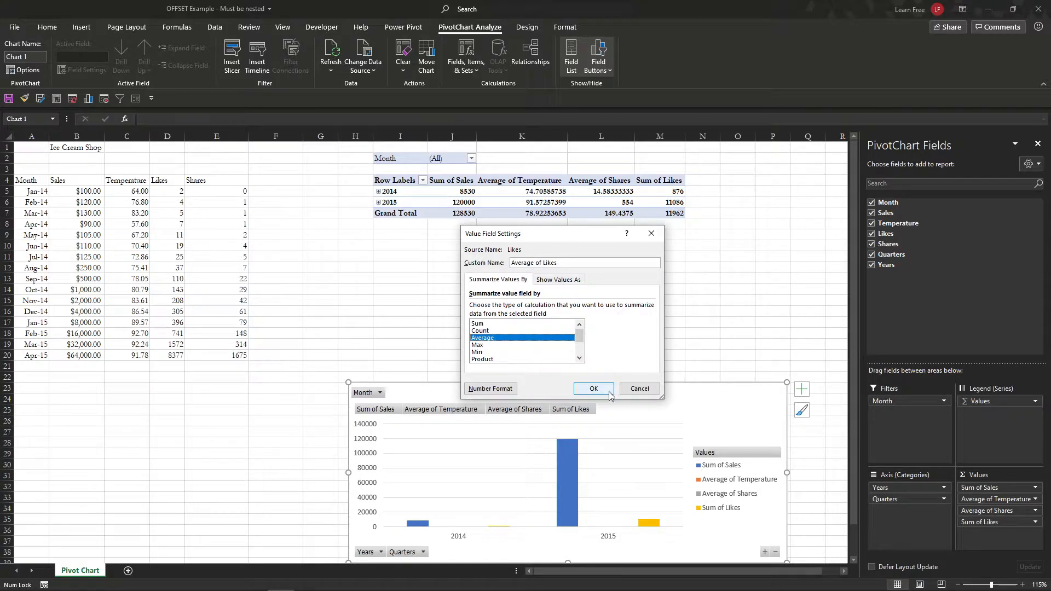
click(594, 389)
Step: Expand 2014 and 2015 into quarters and give Average of Temperature (K5:K13) Number format with two decimals
drag(613, 397, 617, 331)
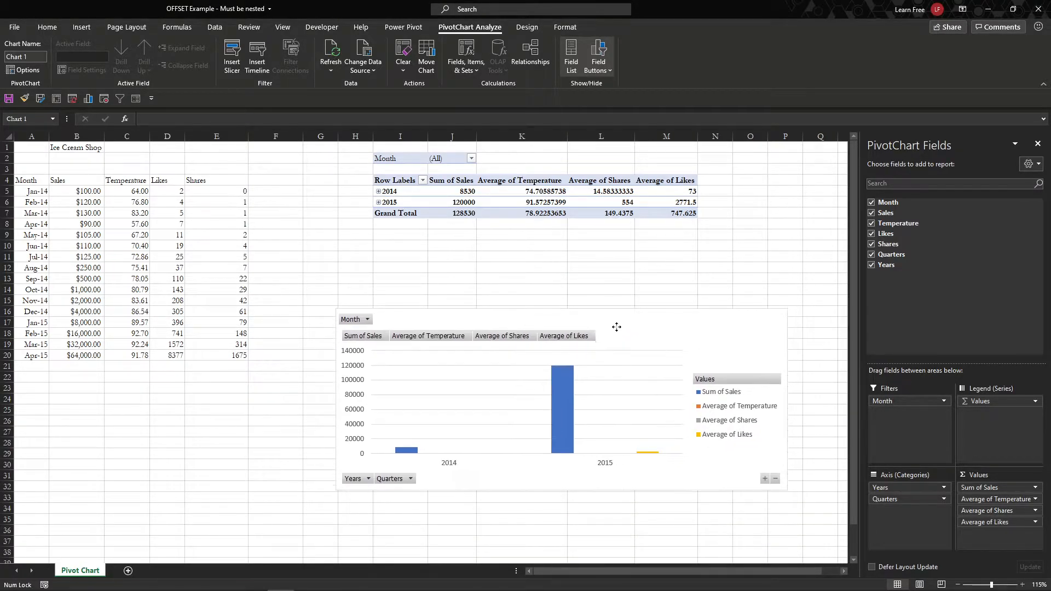
click(379, 202)
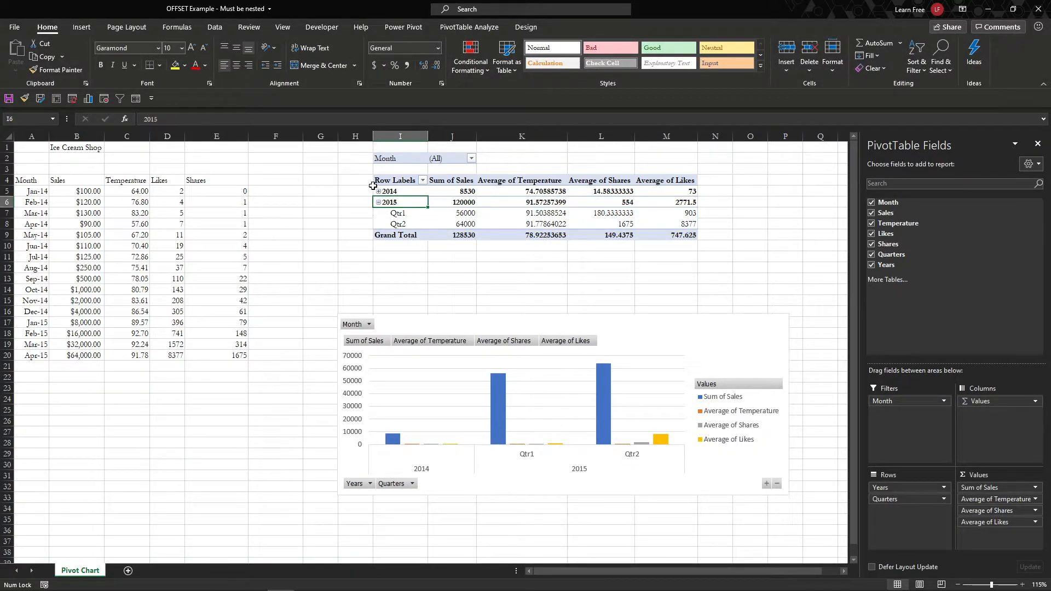
click(378, 191)
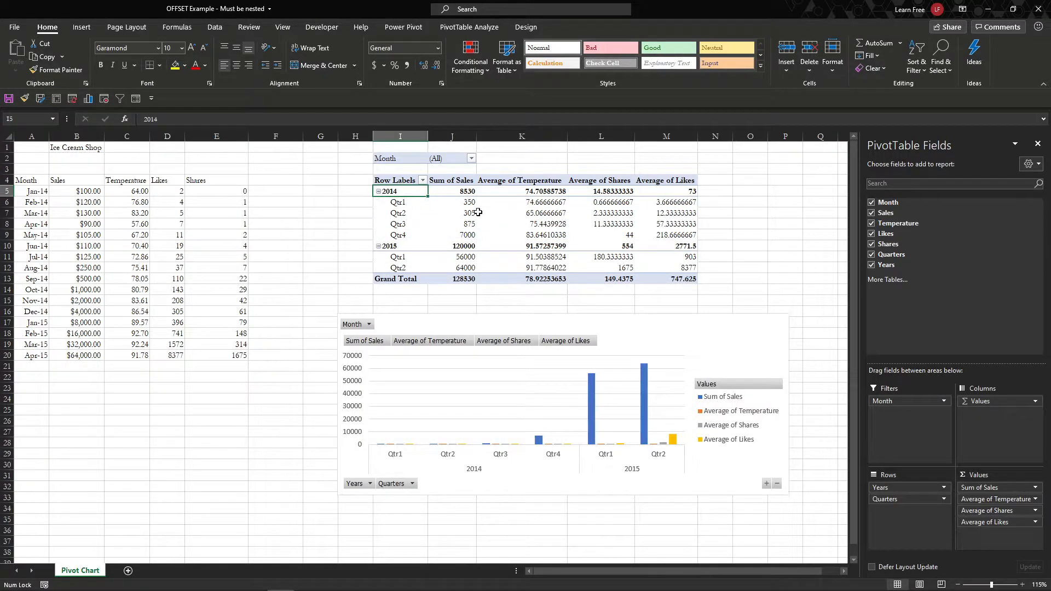
drag(534, 194, 543, 285)
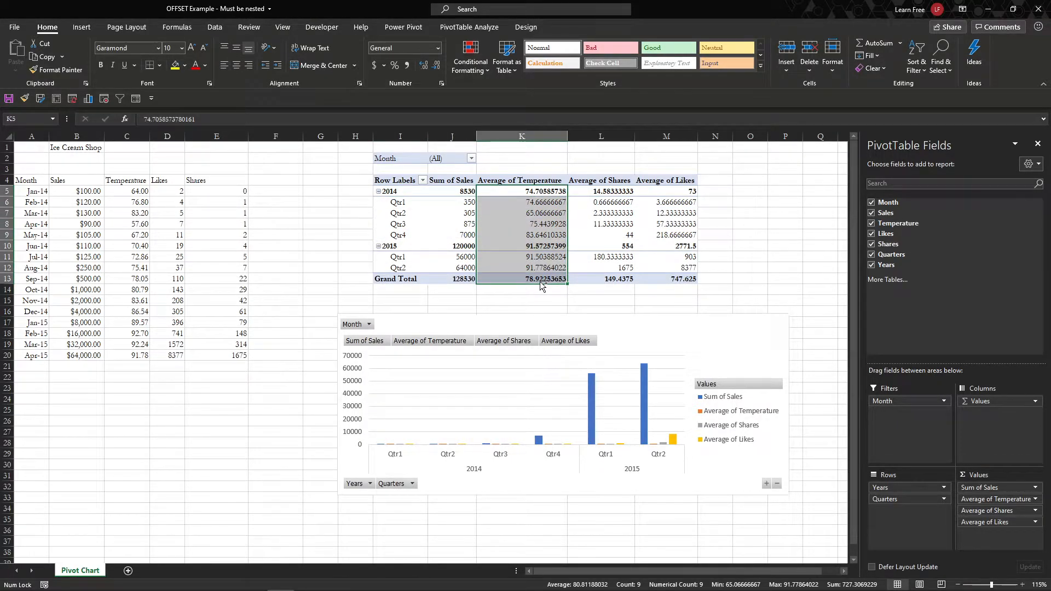
click(438, 49)
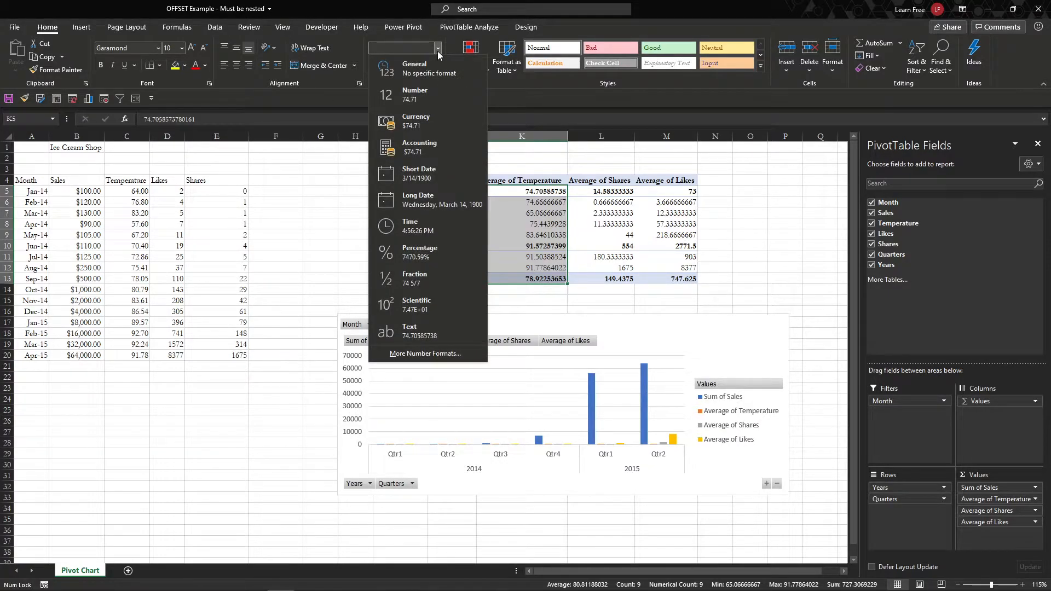
click(439, 87)
Step: Format average Shares and Likes as Number with zero decimals (totals 149 and 748)
drag(617, 191, 652, 274)
click(437, 49)
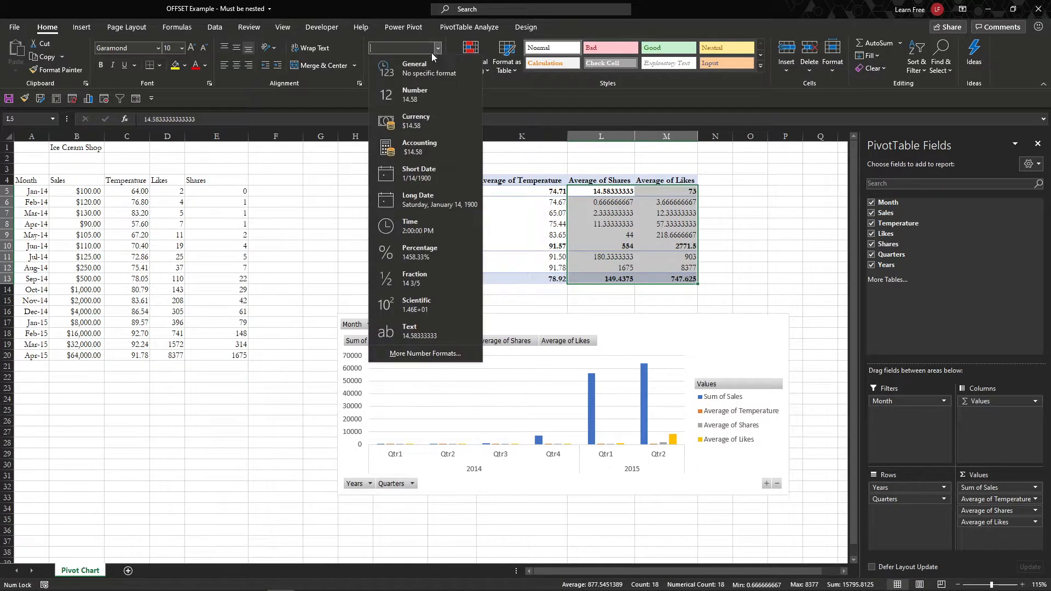
click(424, 92)
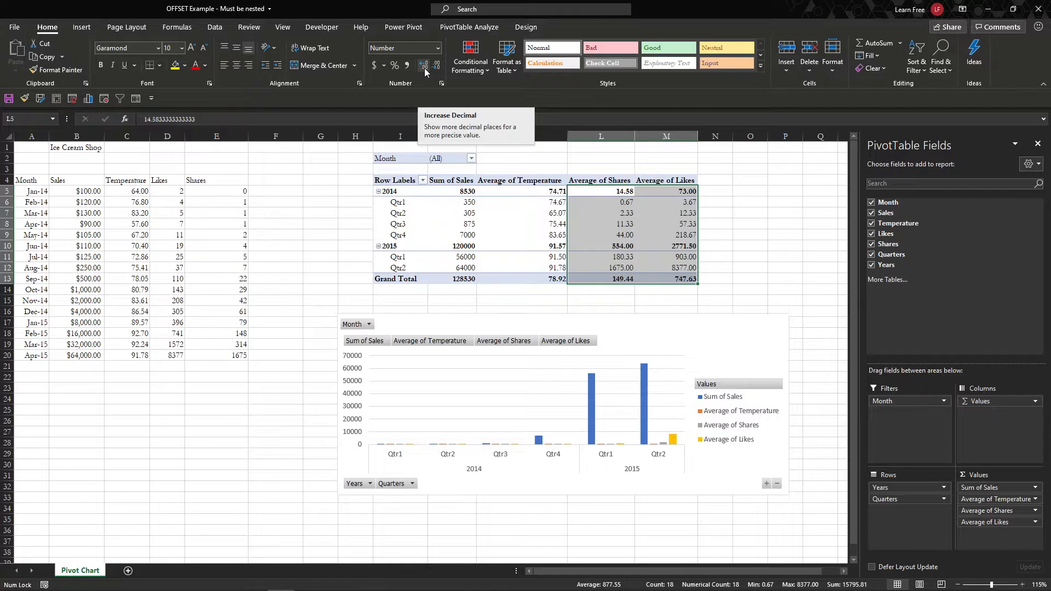
click(422, 68)
click(439, 68)
click(438, 69)
click(438, 69)
click(489, 204)
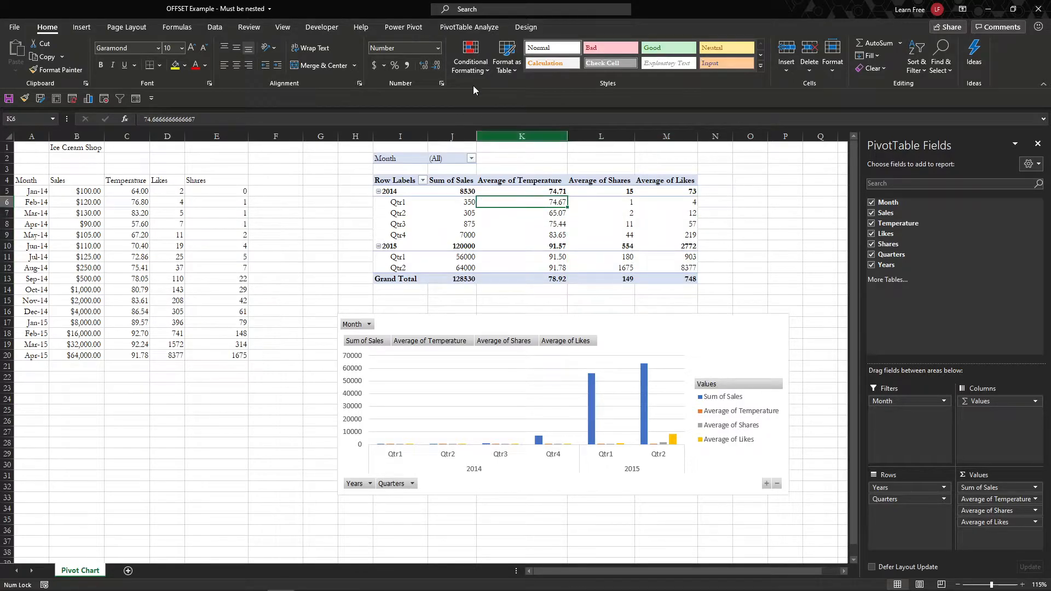
Step: Apply a medium blue PivotTable style with Banded Rows and Banded Columns
click(523, 26)
click(533, 65)
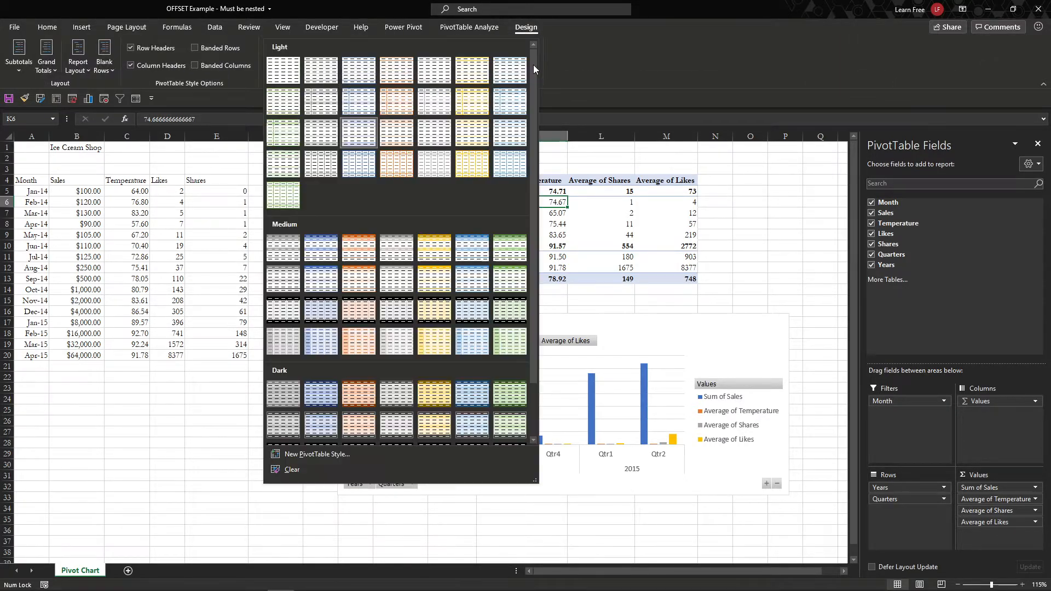
click(319, 242)
click(240, 66)
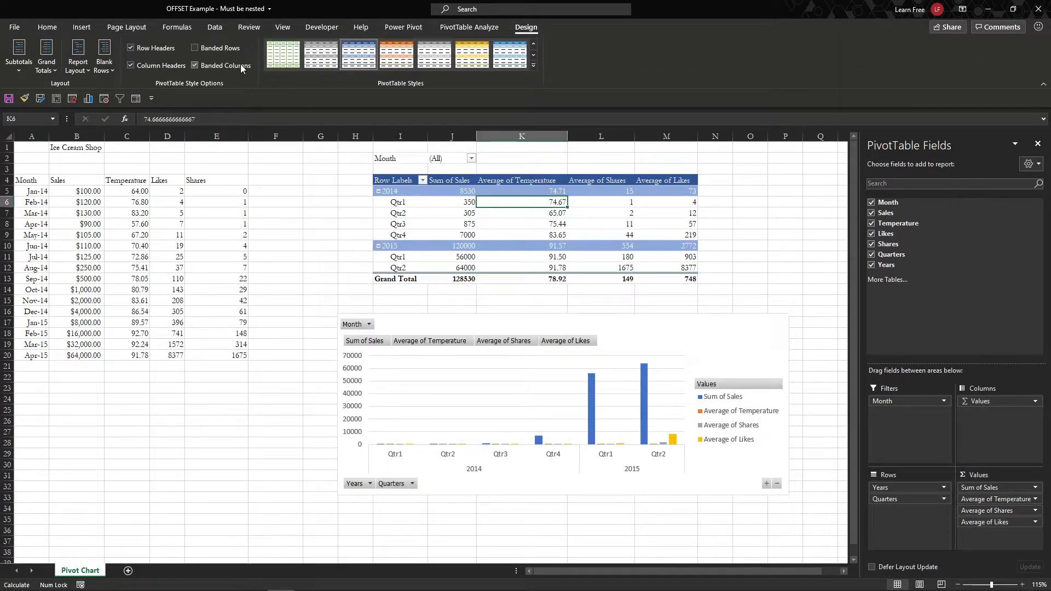
click(231, 50)
Step: Give the PivotChart a dark gradient chart style
click(648, 342)
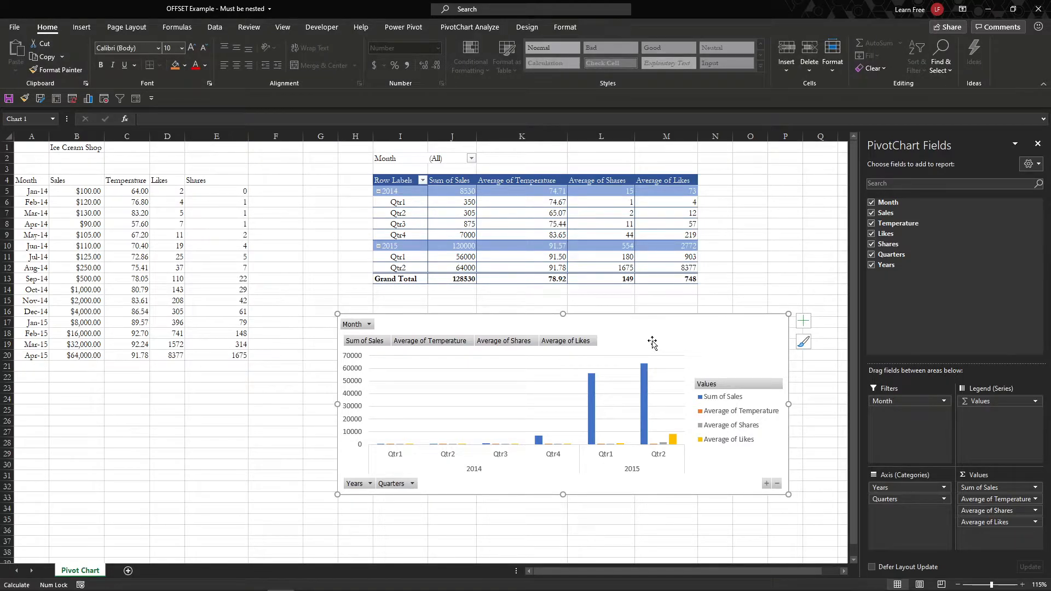
click(526, 31)
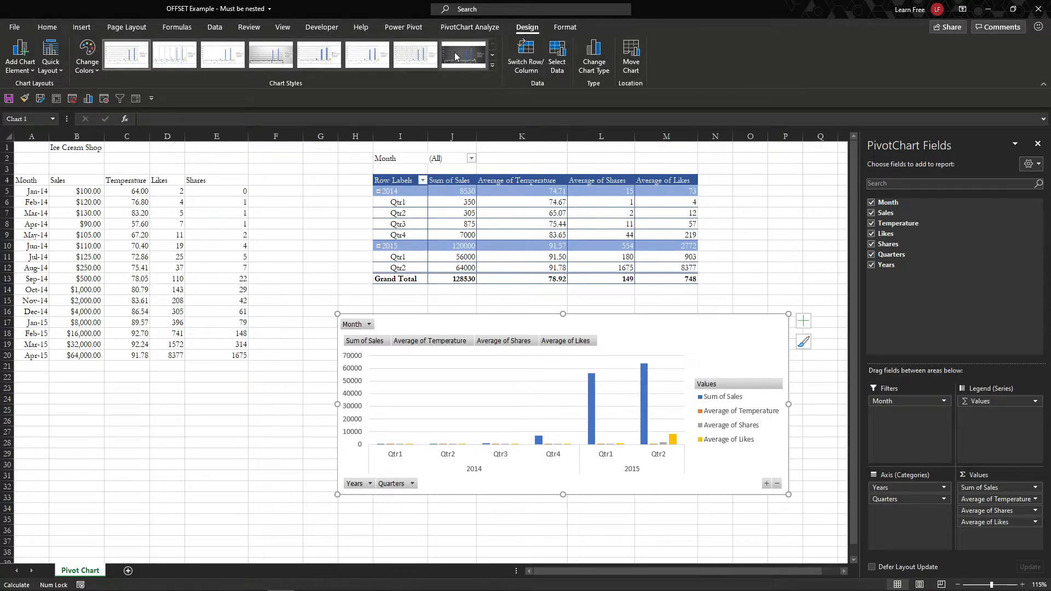
click(454, 55)
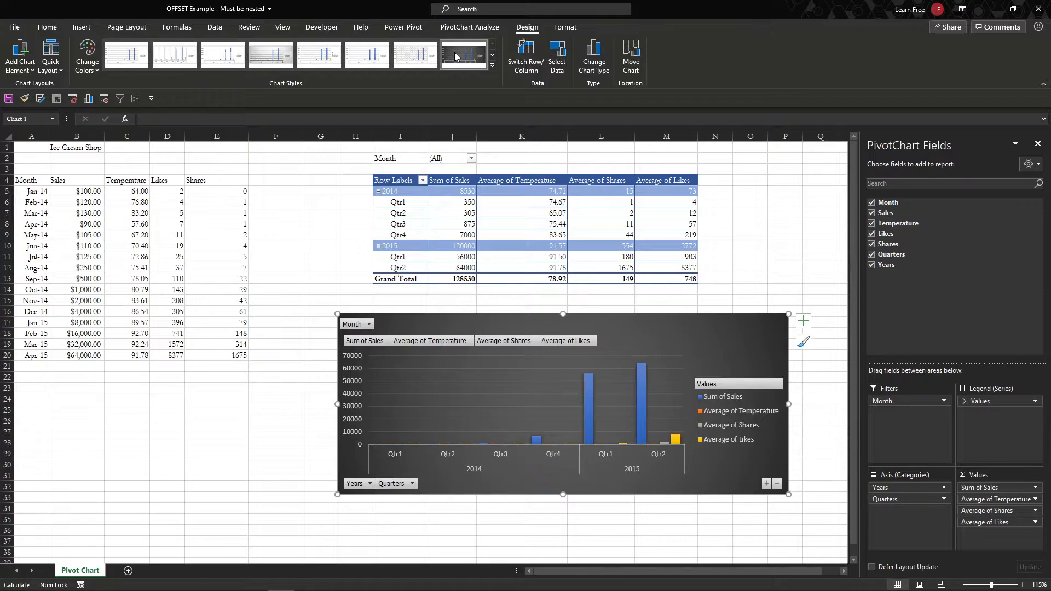
Step: Format the chart's vertical axis as Currency with two decimals ($0.00 to $70,000.00)
right_click(351, 359)
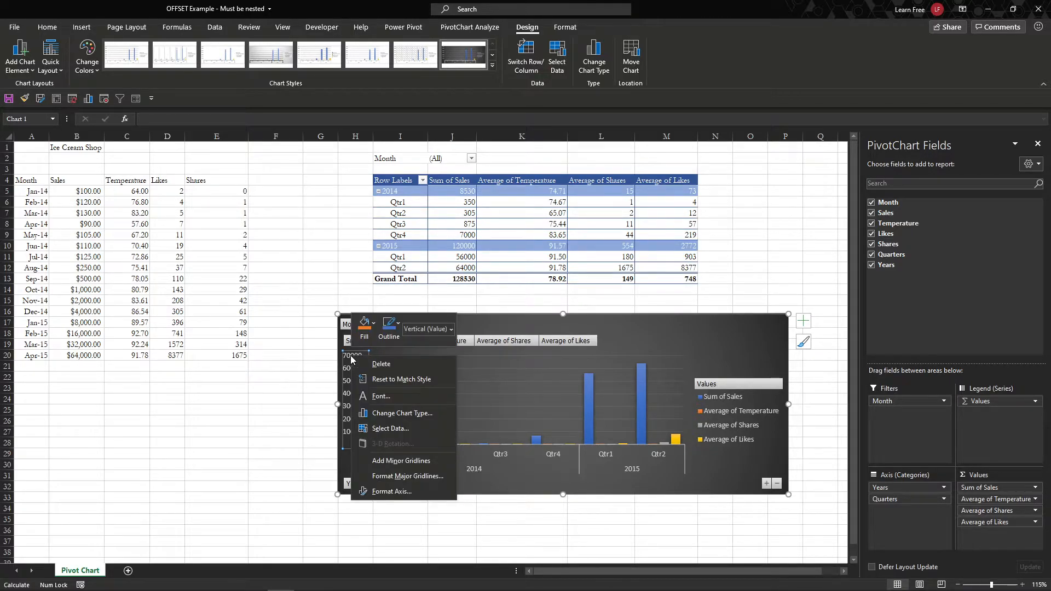
click(421, 492)
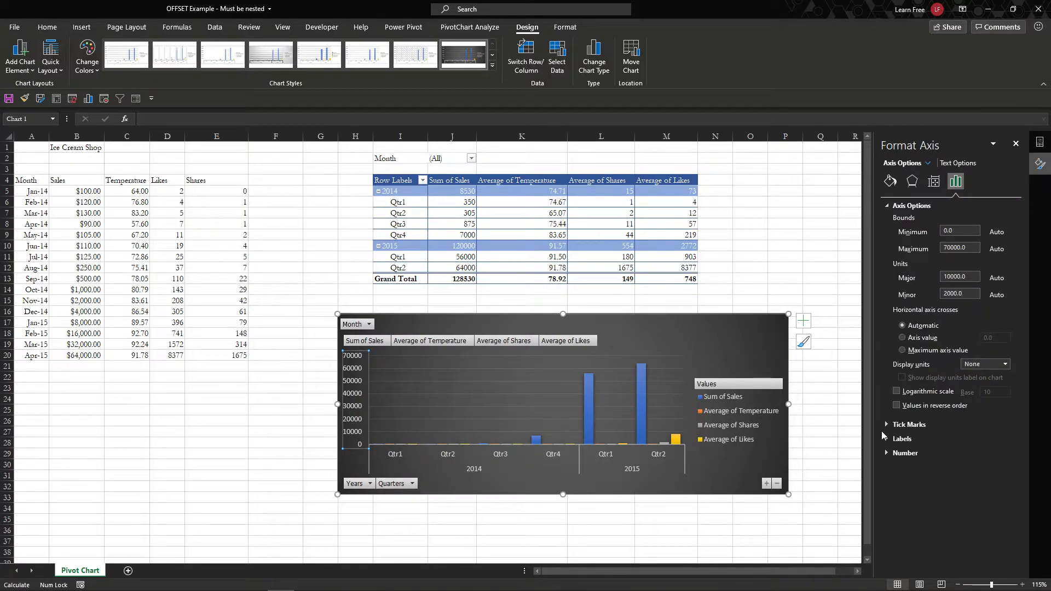
click(904, 453)
click(997, 479)
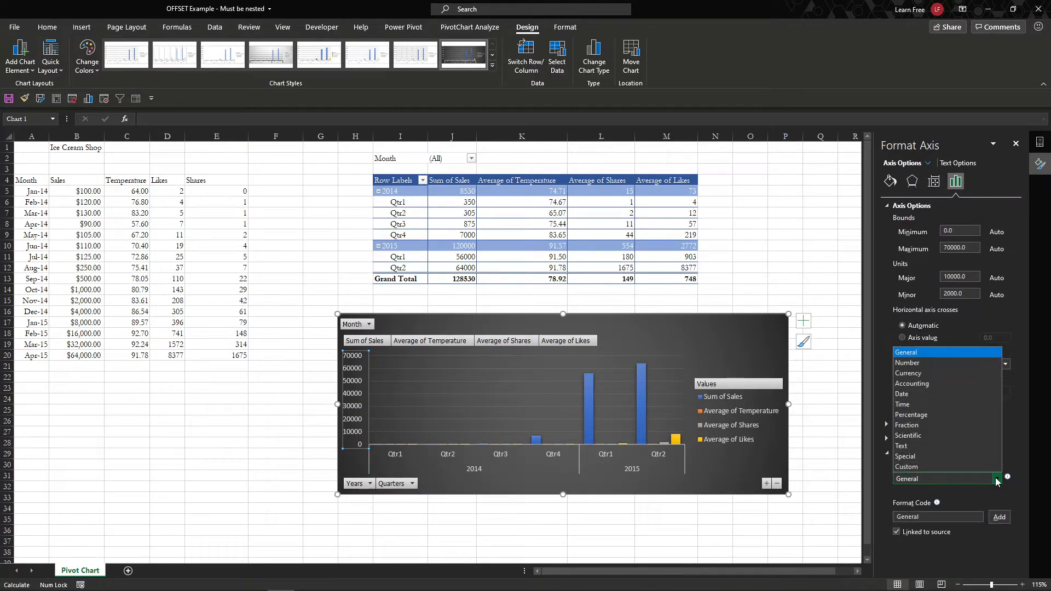
click(951, 375)
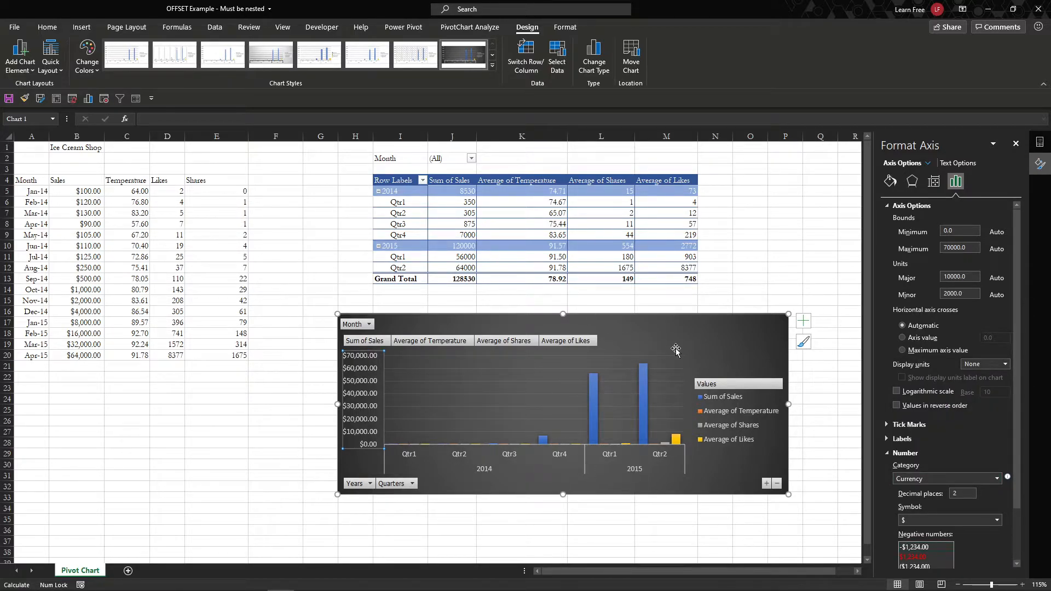
click(715, 330)
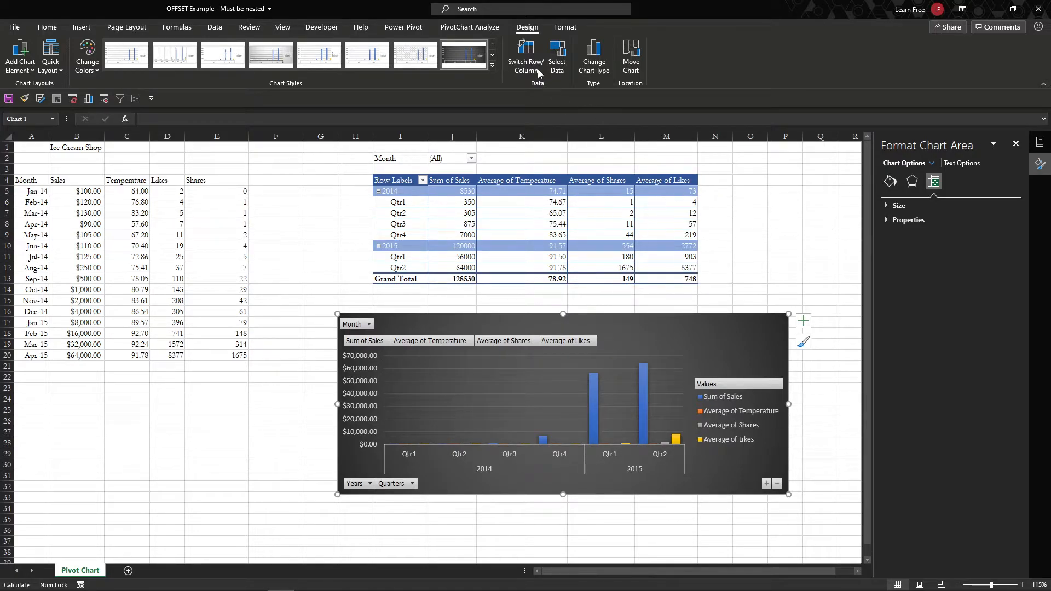
click(496, 27)
click(1016, 144)
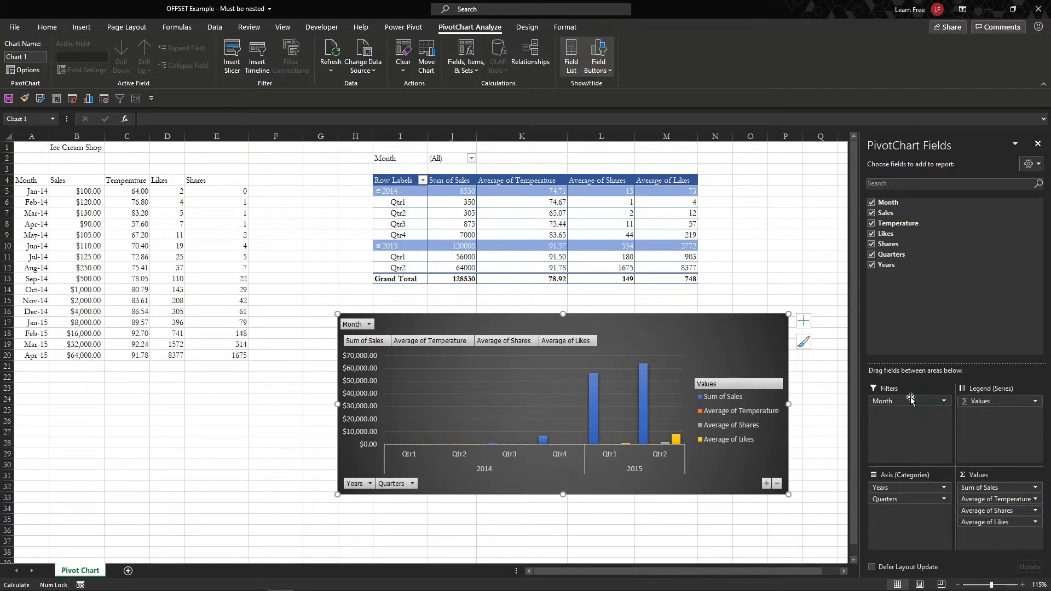
Step: Rearrange fields so Years sits above Month on the axis, with Quarters as a filter
mouse_move(910, 402)
mouse_down()
mouse_move(907, 509)
mouse_move(908, 410)
mouse_up()
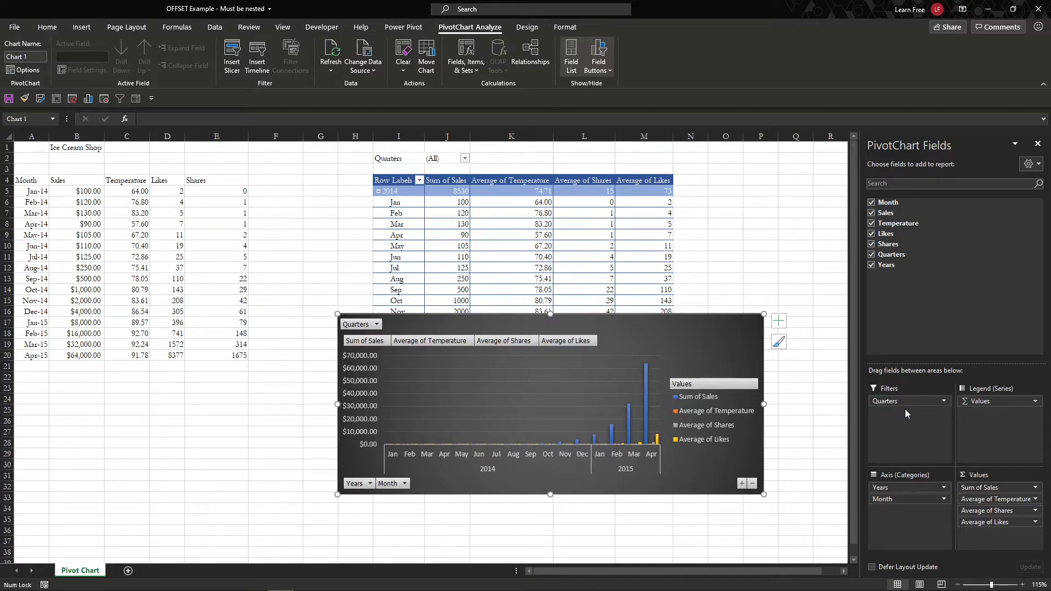
drag(907, 488, 909, 414)
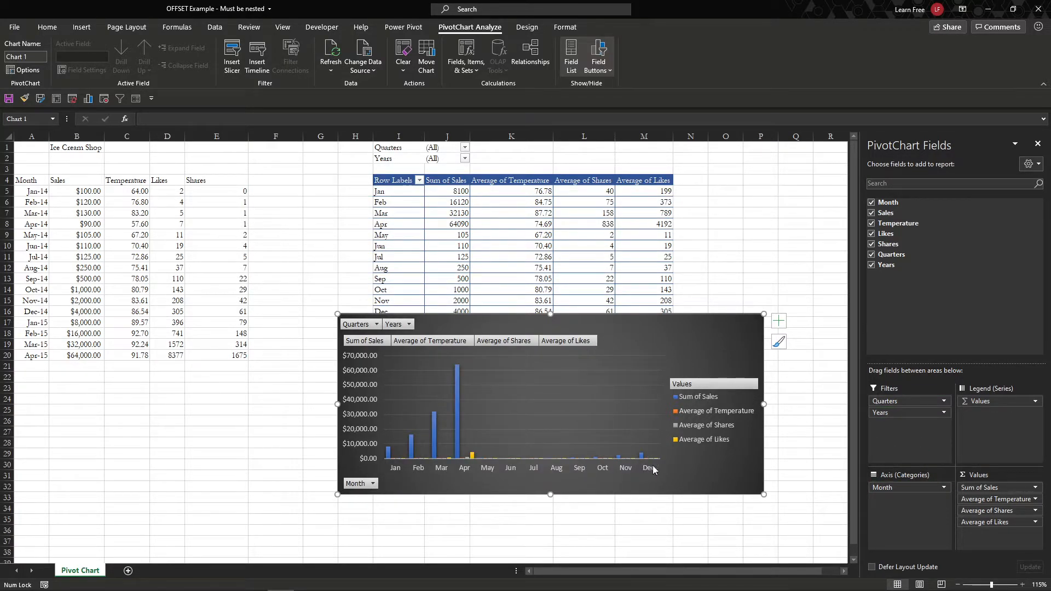
drag(701, 472, 674, 511)
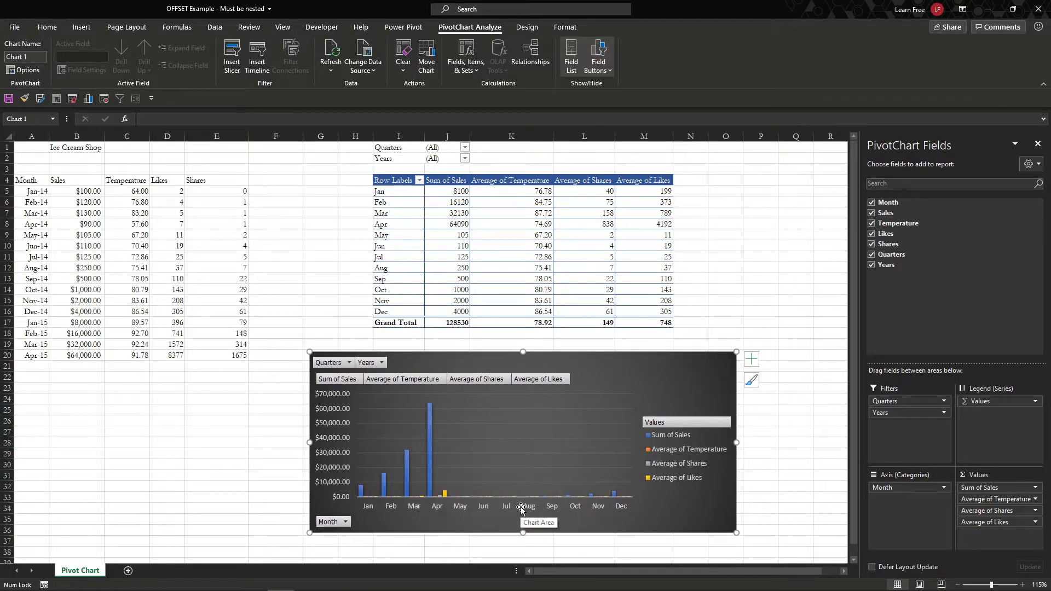
drag(885, 414, 893, 488)
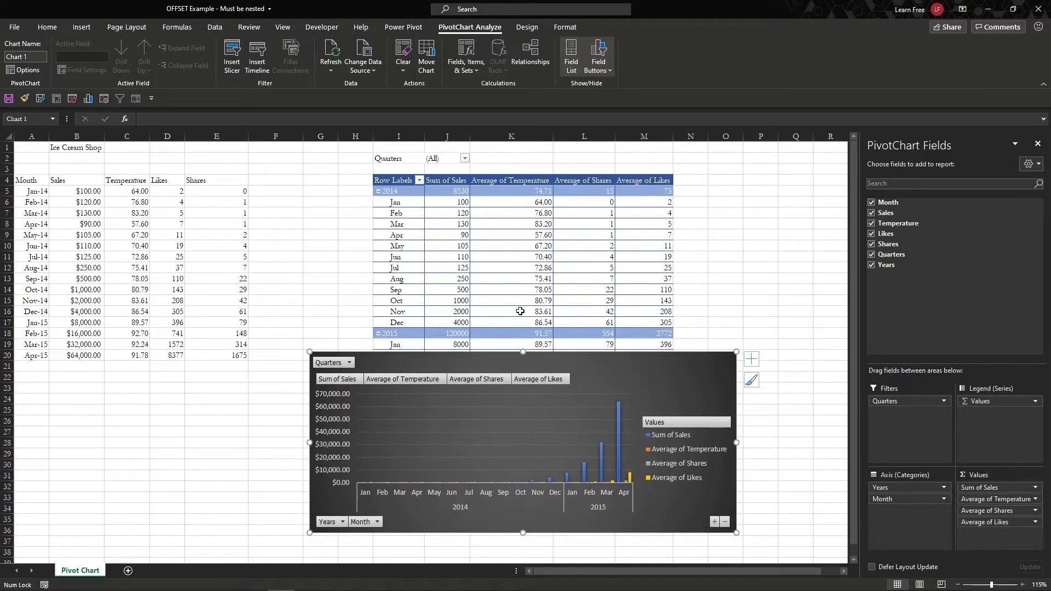
drag(598, 386, 302, 207)
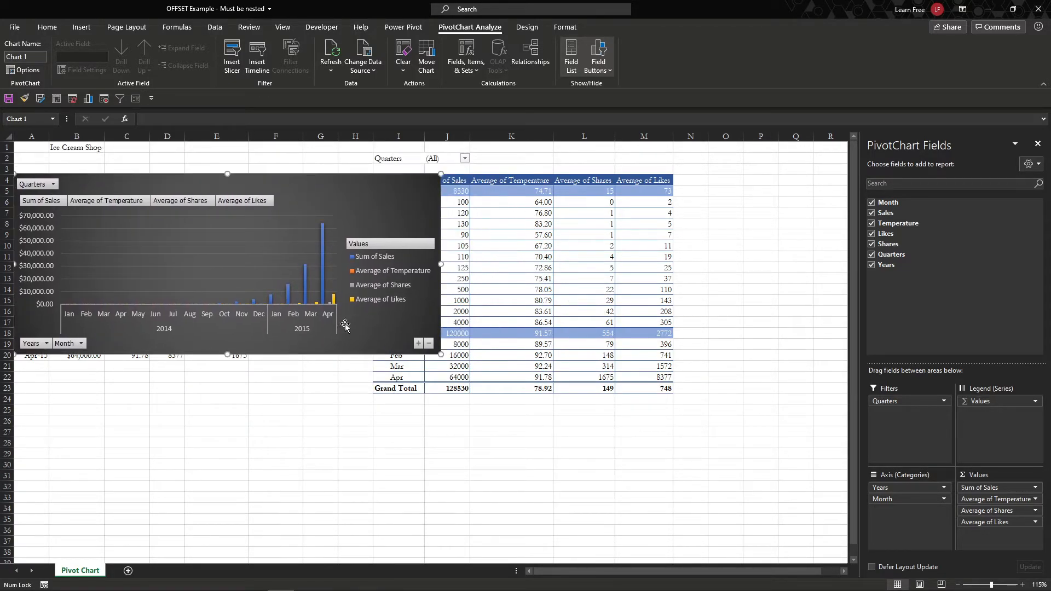
Step: Resize the chart taller and narrower beside the table, then select the Sum of Sales values
drag(441, 355, 333, 448)
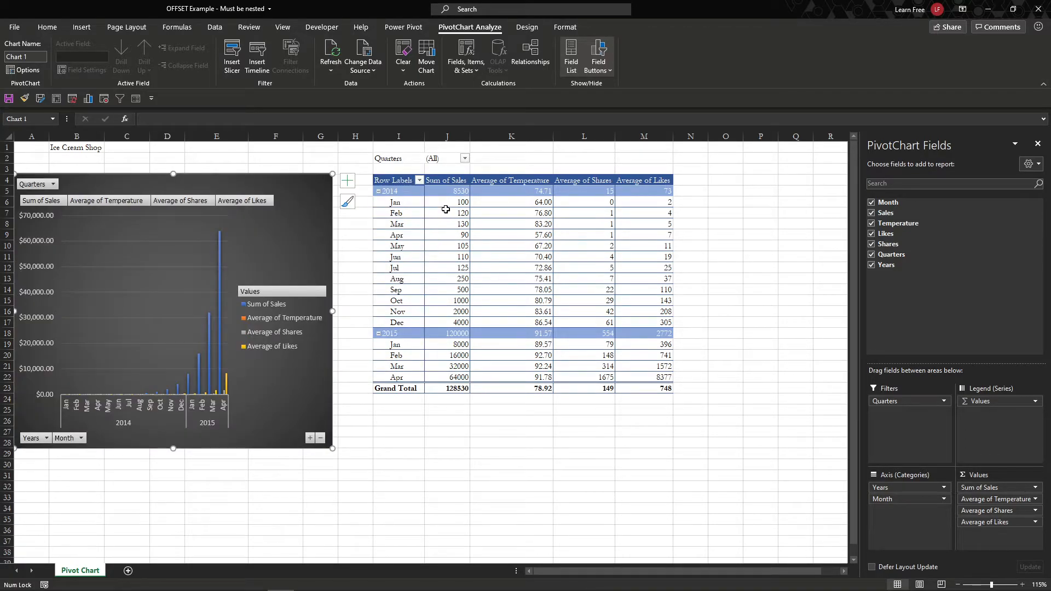
drag(447, 193, 459, 390)
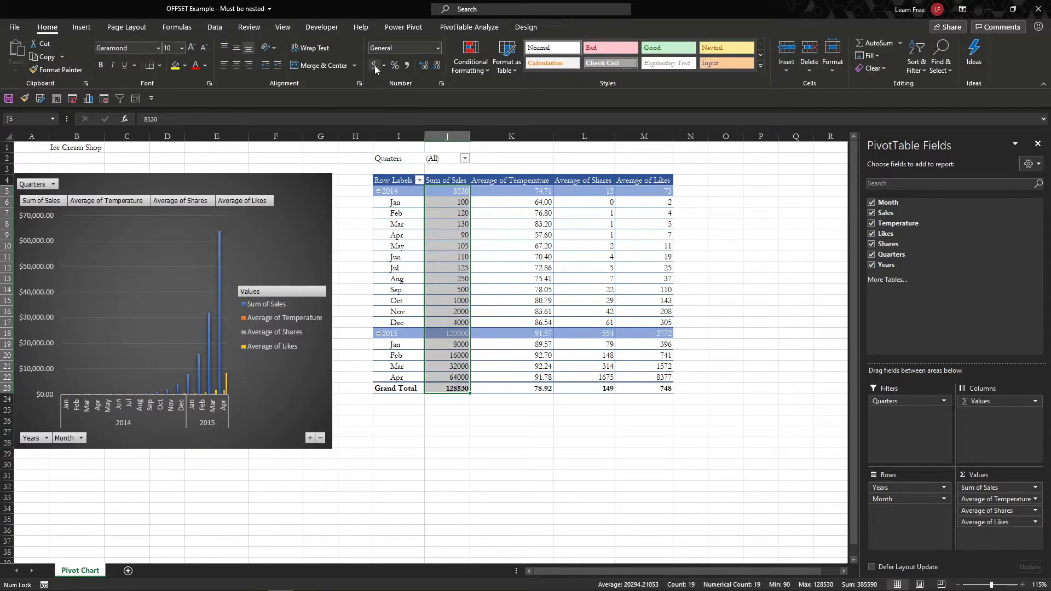
Step: Apply Accounting format to Sum of Sales (Grand Total $128,530.00) and widen the PivotChart
click(375, 66)
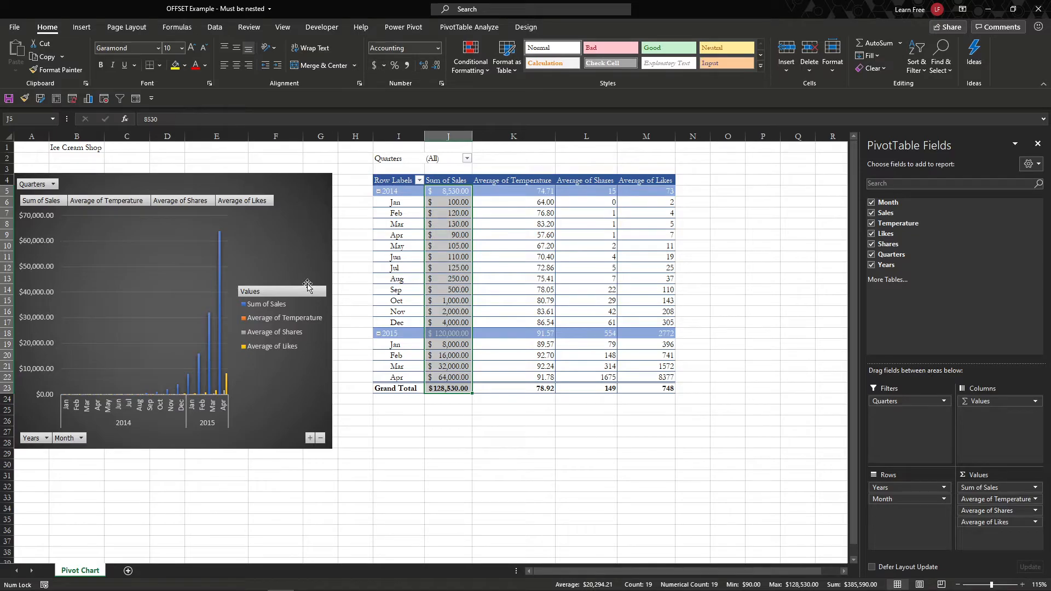
click(326, 284)
drag(332, 311, 432, 311)
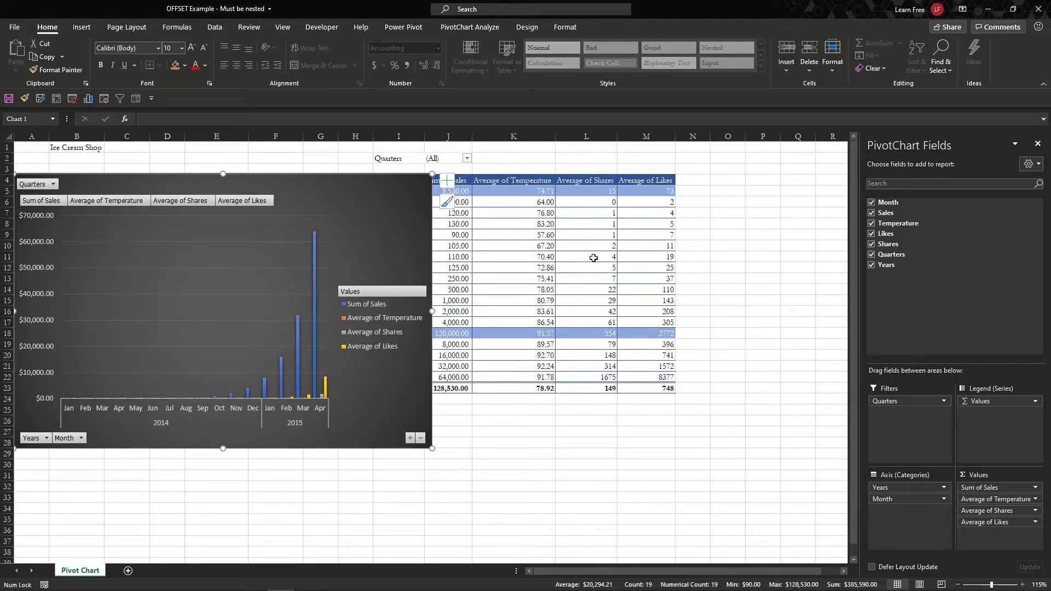
Step: Insert three blank columns at H:J to push the PivotTable right
drag(356, 136, 432, 136)
right_click(432, 136)
click(454, 227)
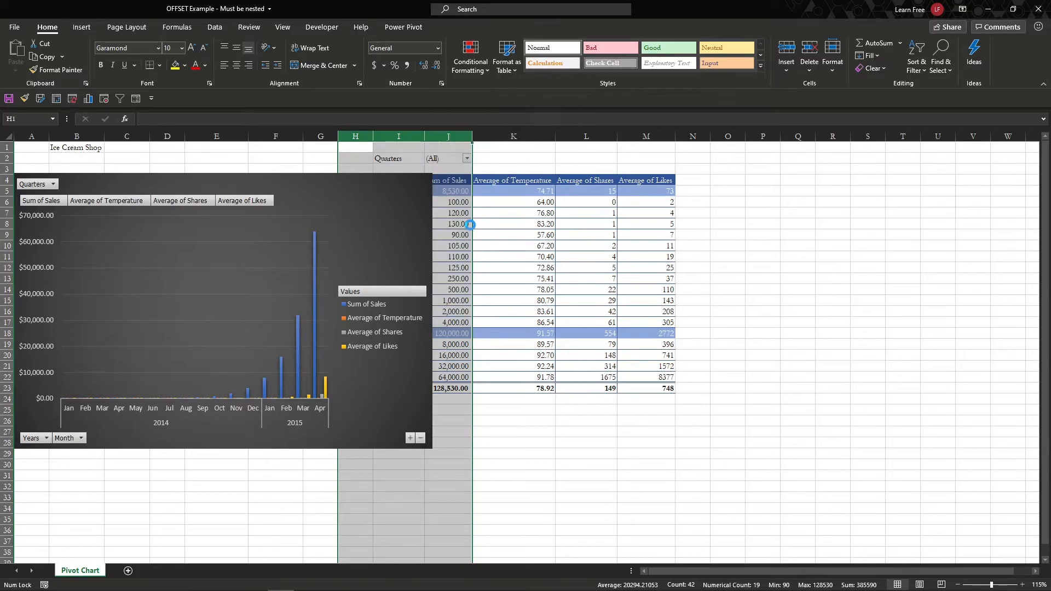
Step: Narrow the PivotChart so it ends near column K and the row labels show
click(486, 271)
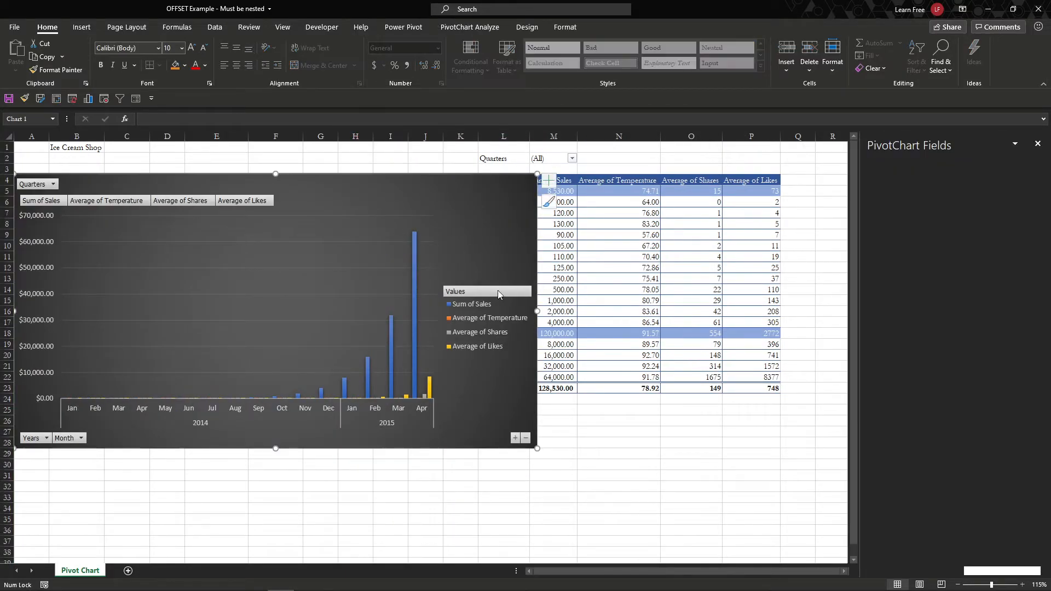
drag(538, 312, 456, 312)
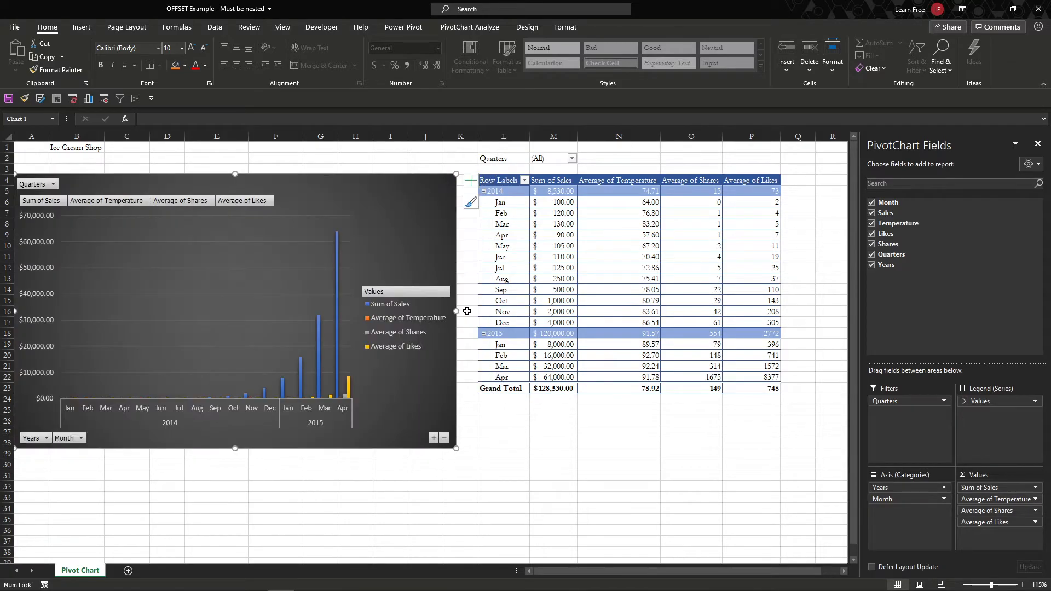
mouse_move(337, 267)
Step: Add dollar data labels to the Sum of Sales columns, then reselect the whole chart
right_click(336, 264)
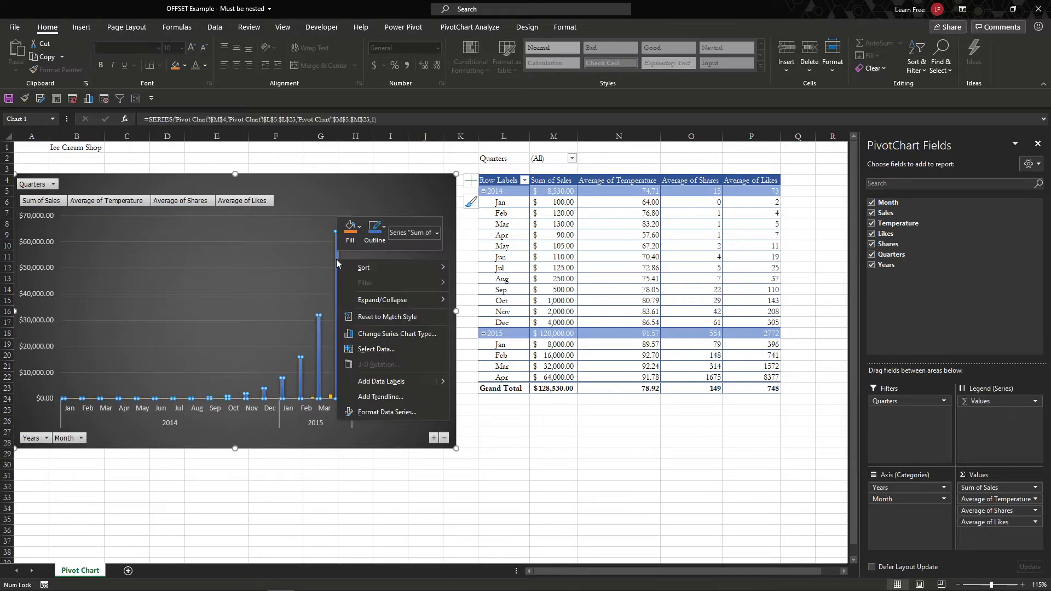
click(402, 386)
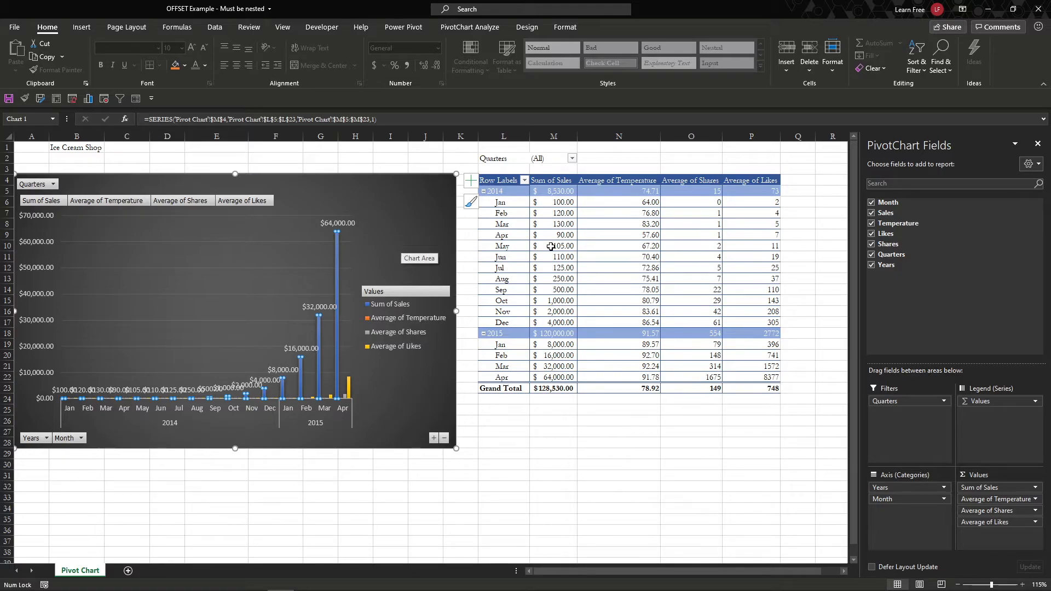
mouse_move(551, 247)
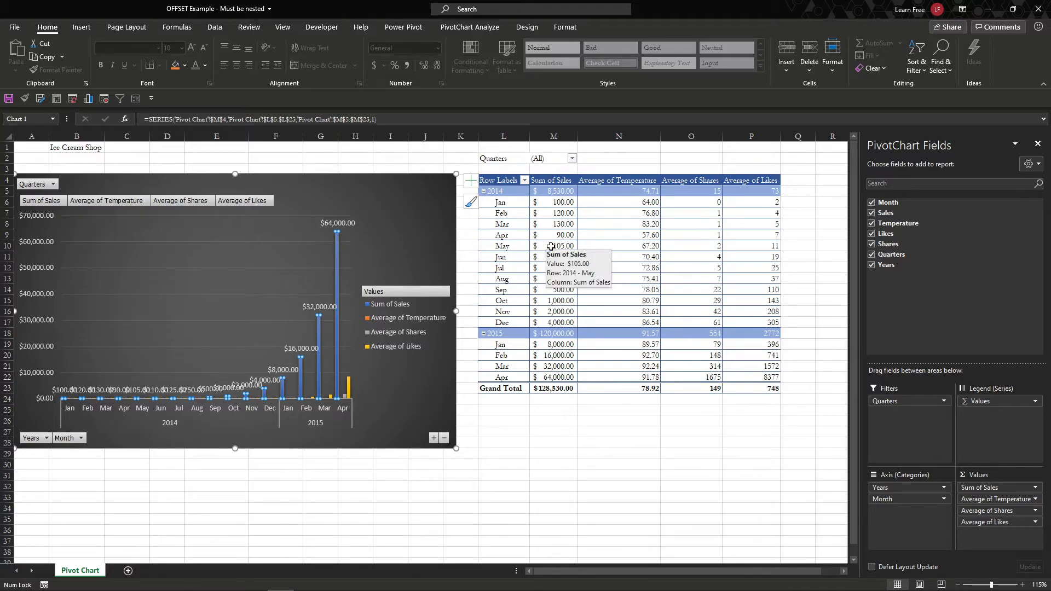
drag(391, 210, 391, 213)
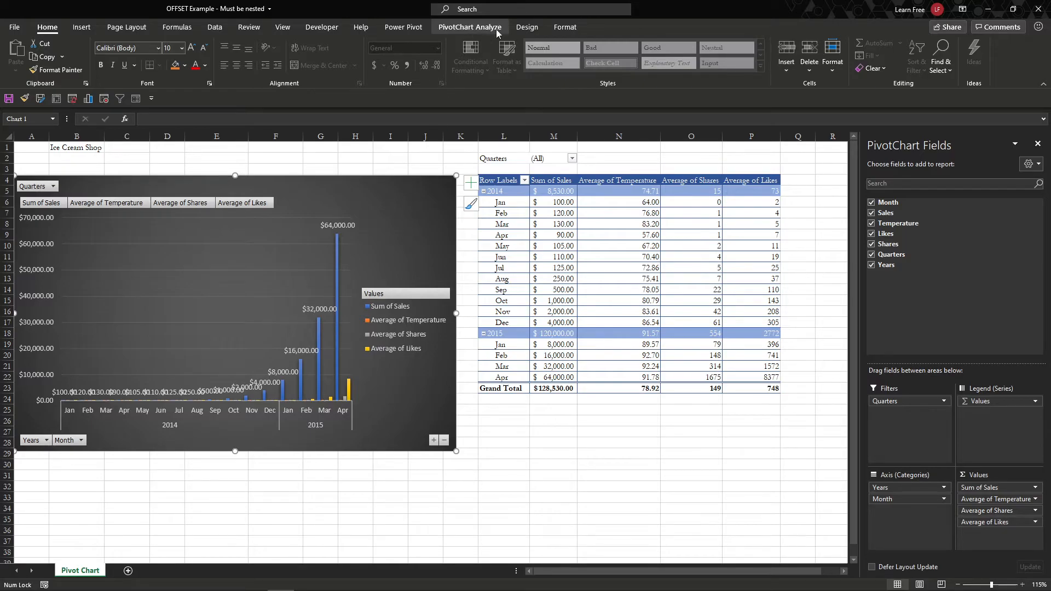
Step: Change the chart type to Combo with Average of Temperature as a line
click(526, 27)
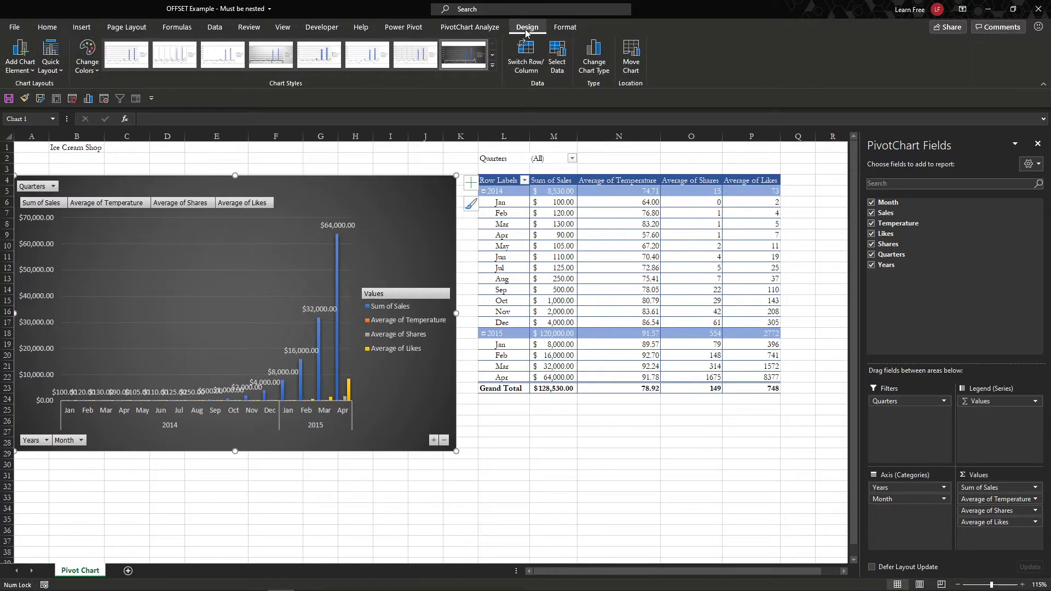
click(601, 60)
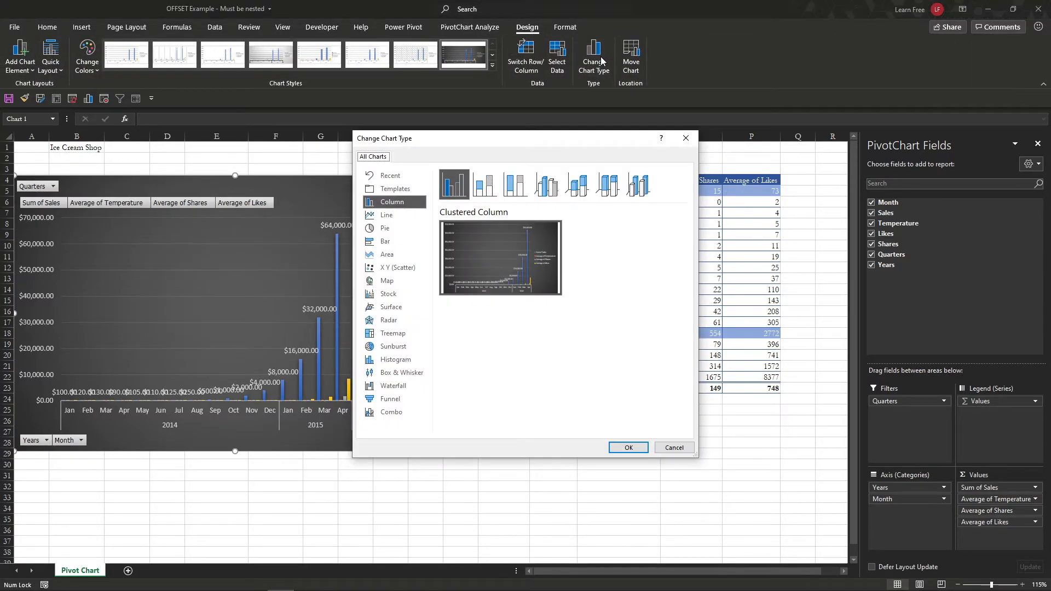
click(400, 415)
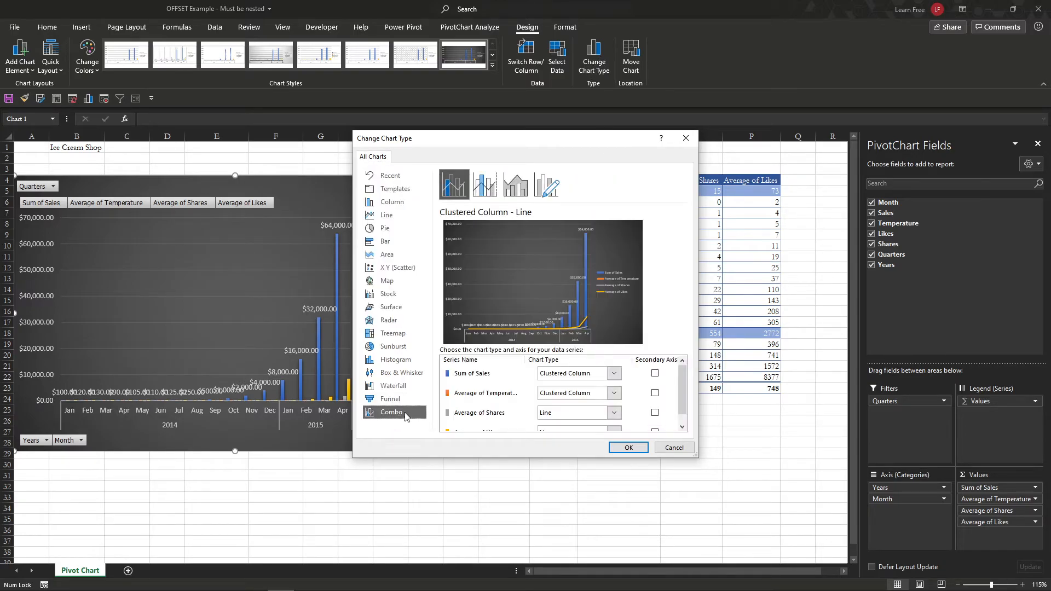
click(615, 395)
click(553, 284)
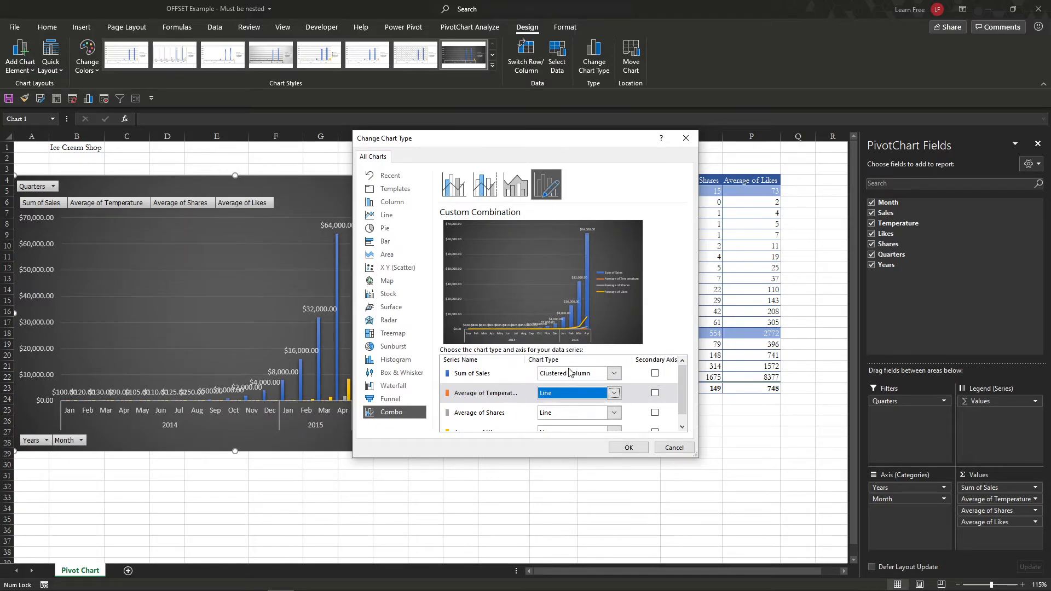
scroll(637, 396, down, 1)
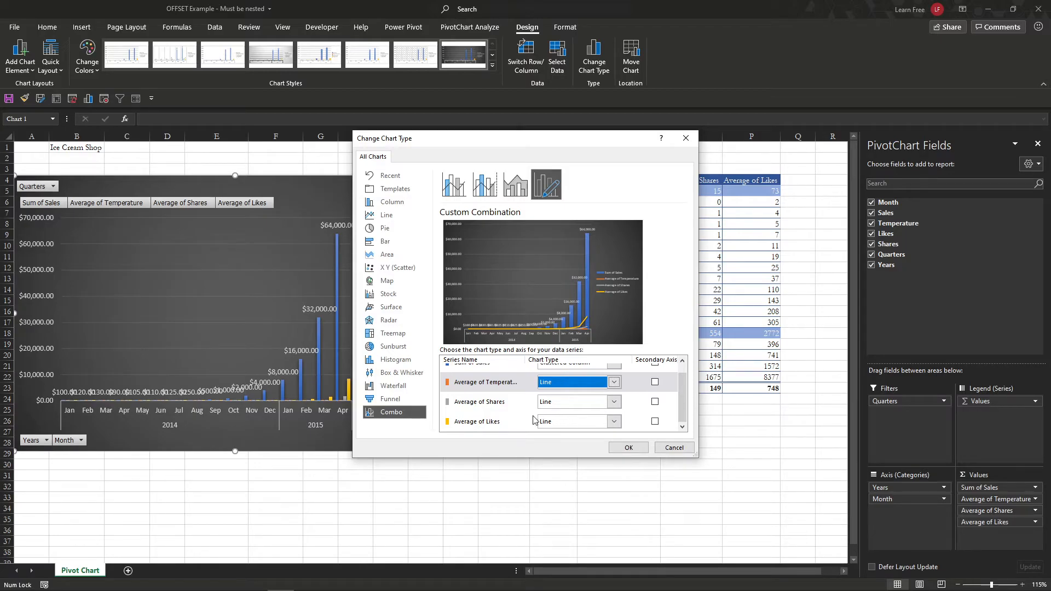
scroll(509, 422, up, 1)
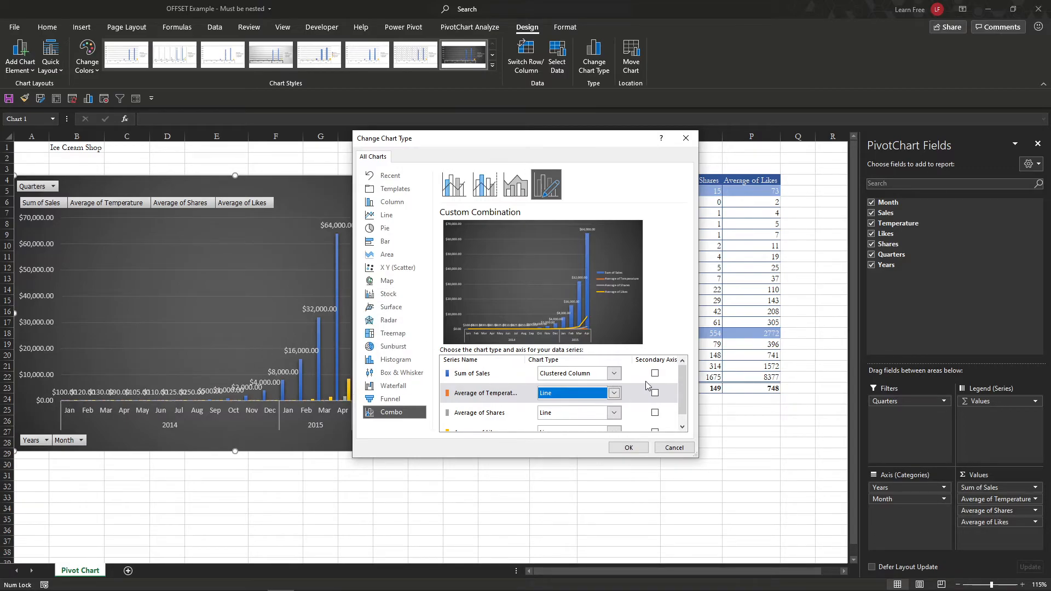
Step: Put Average of Temperature, Shares and Likes on the secondary axis and apply the combo
click(655, 393)
click(654, 412)
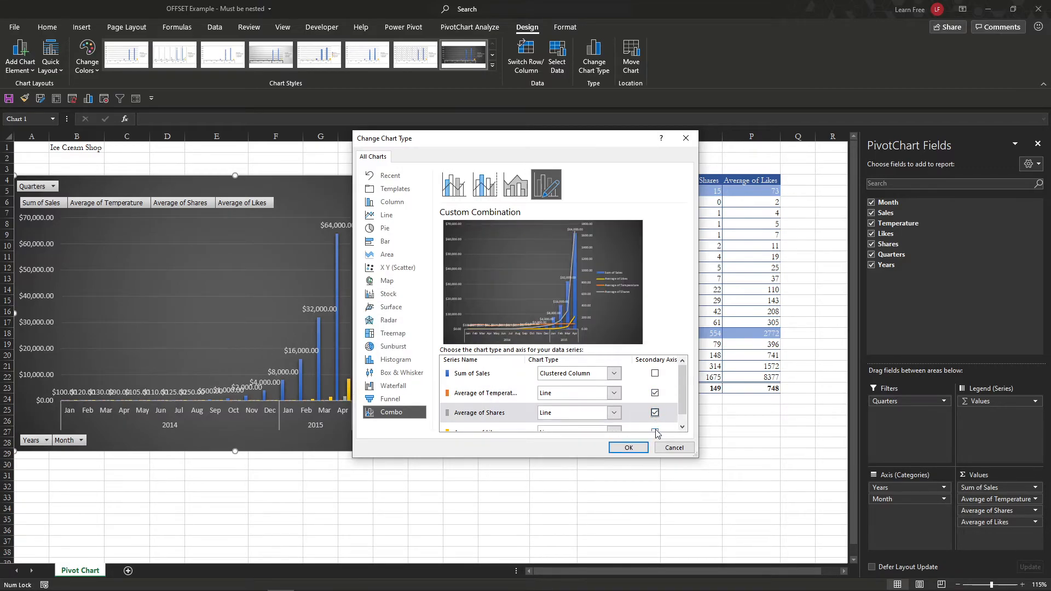
click(655, 431)
scroll(619, 386, down, 1)
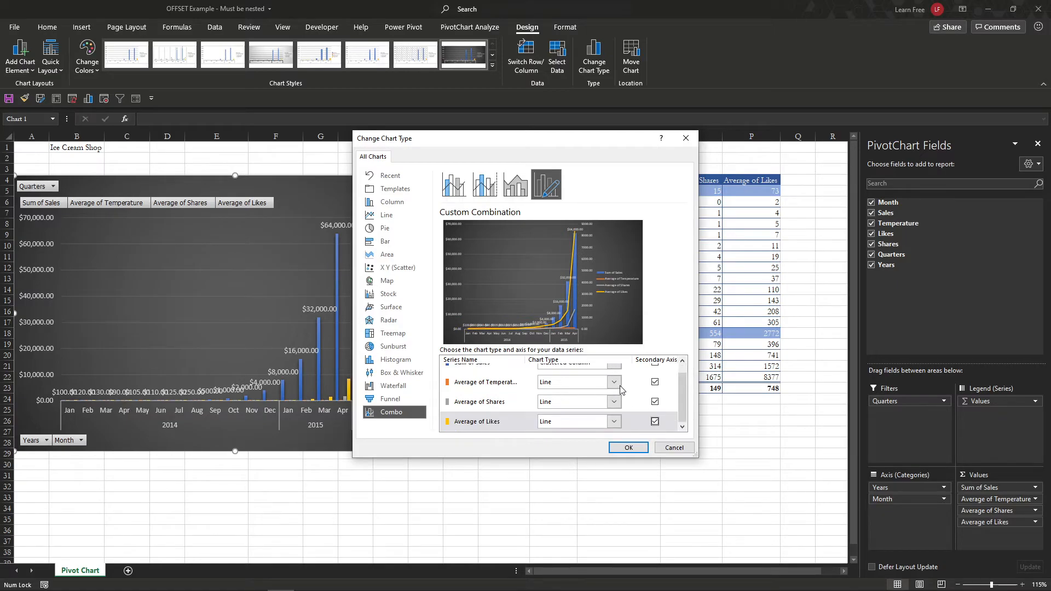
click(630, 450)
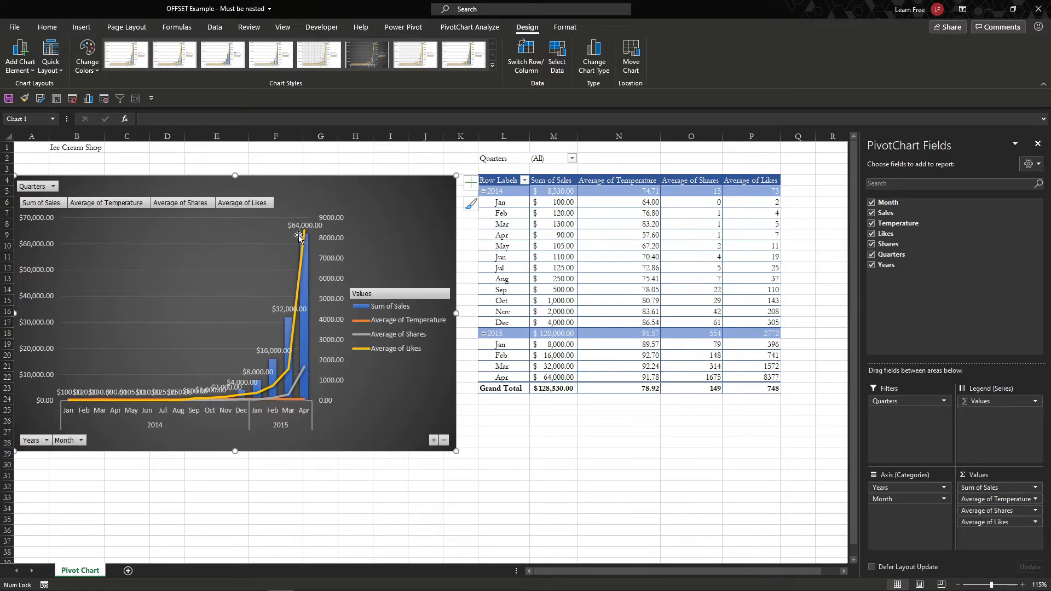
Step: Move Average of Shares and Likes from Values into the PivotTable Filters area
mouse_move(307, 239)
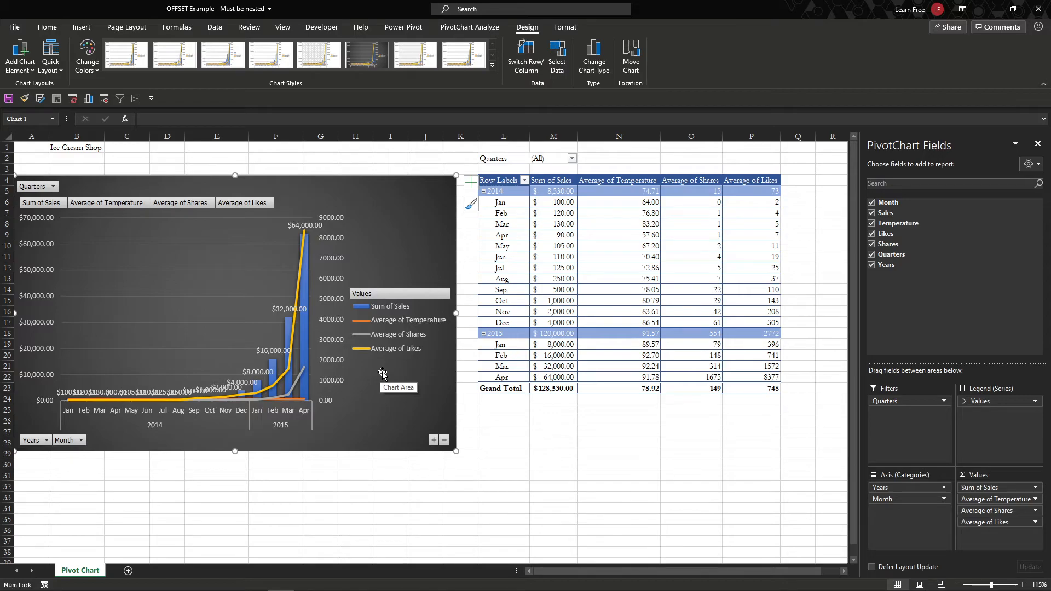
click(542, 332)
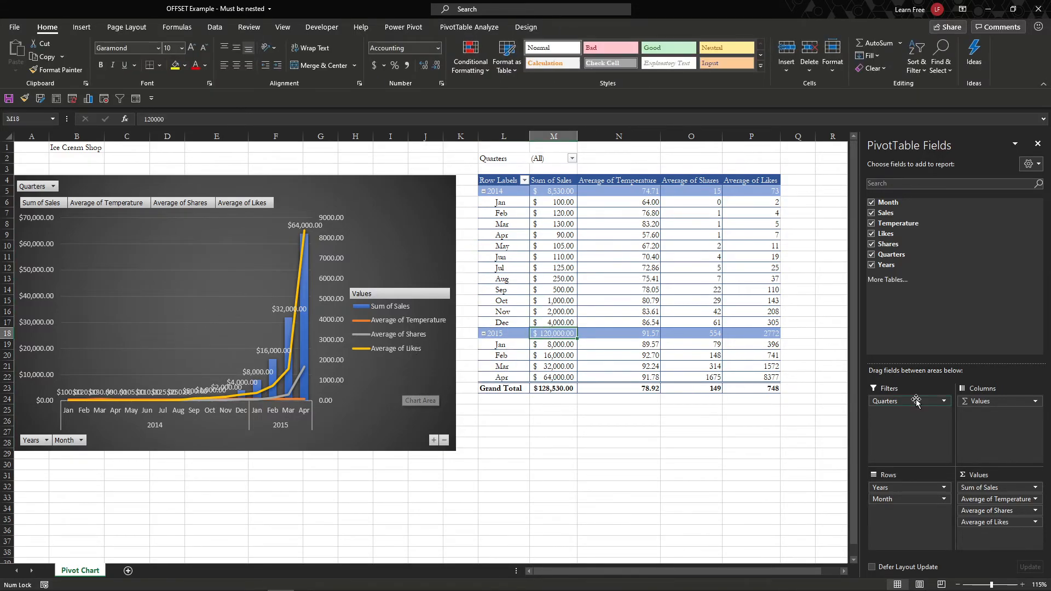
drag(1016, 511, 902, 456)
click(433, 252)
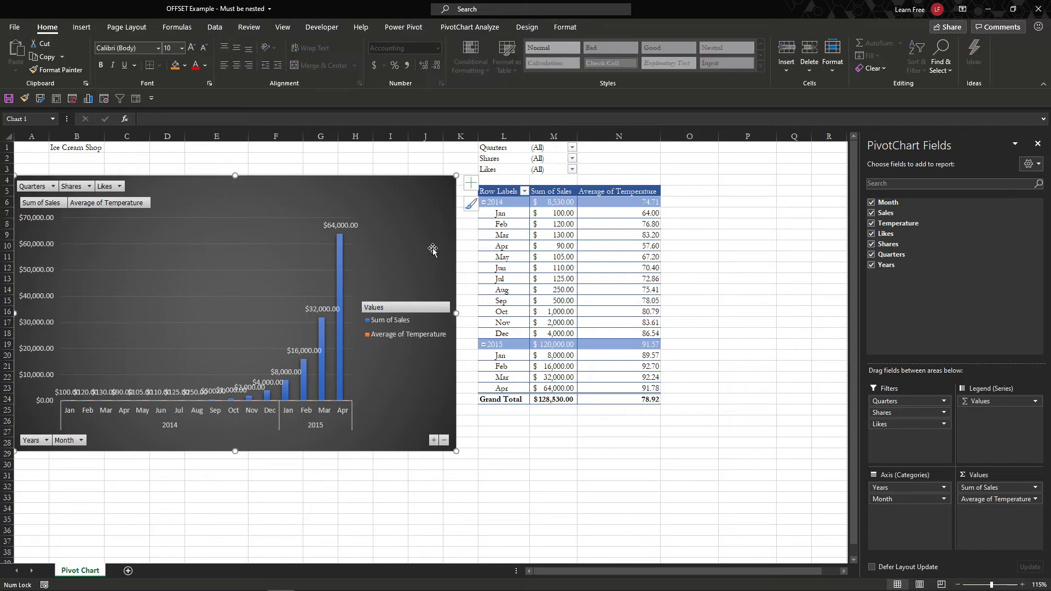
click(470, 27)
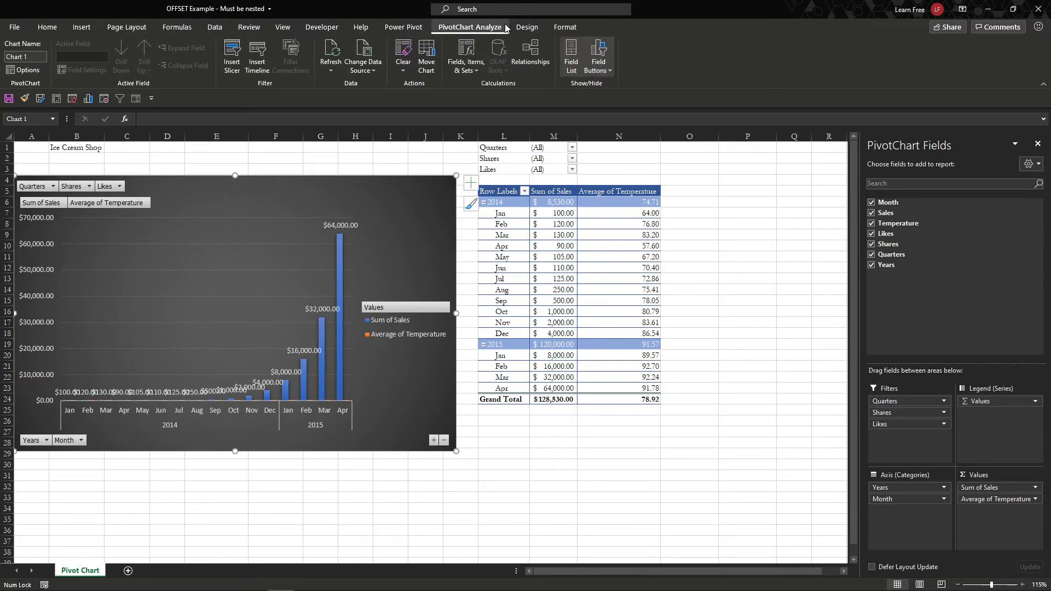
Step: Make the chart a Combo with Average of Temperature as a secondary-axis line
click(526, 26)
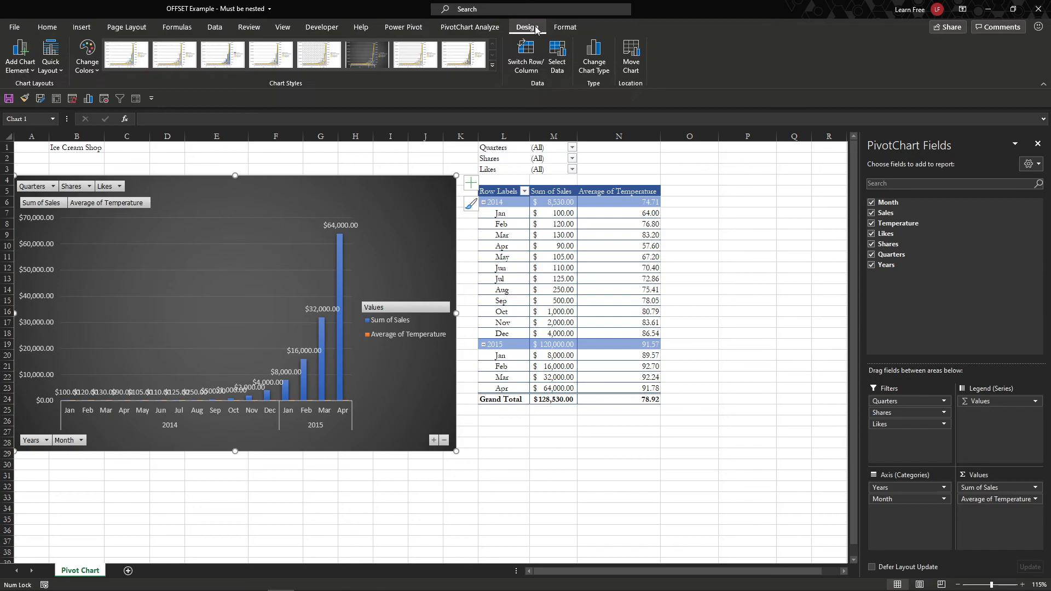
click(594, 62)
click(390, 414)
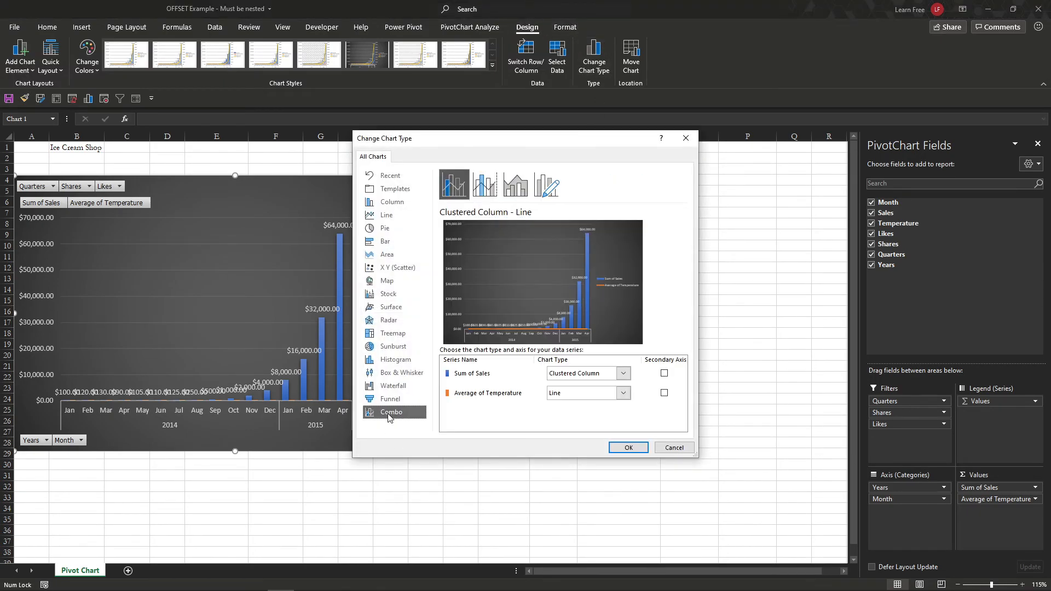
click(664, 393)
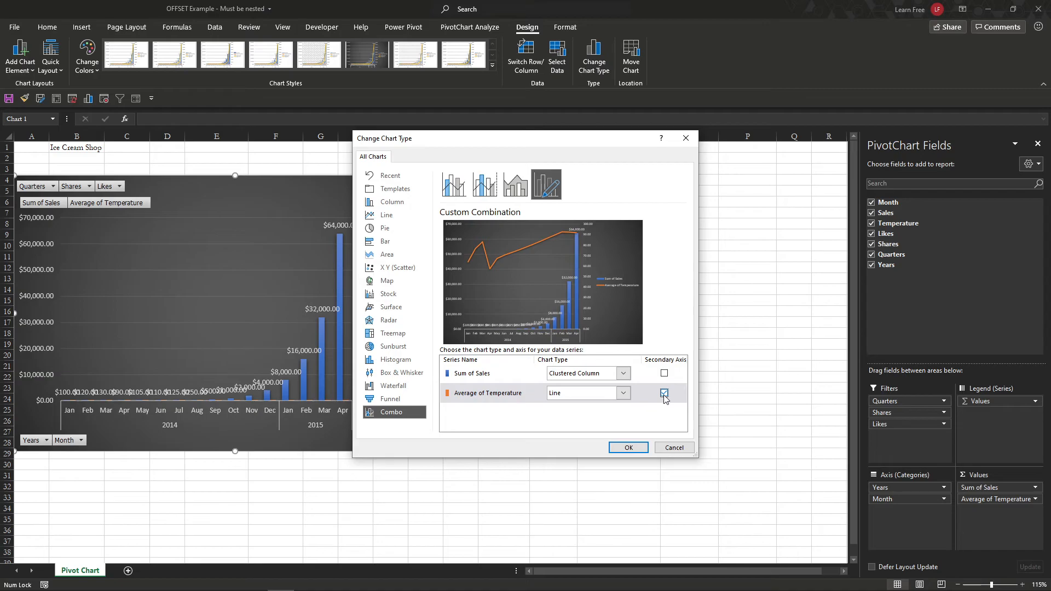
click(628, 448)
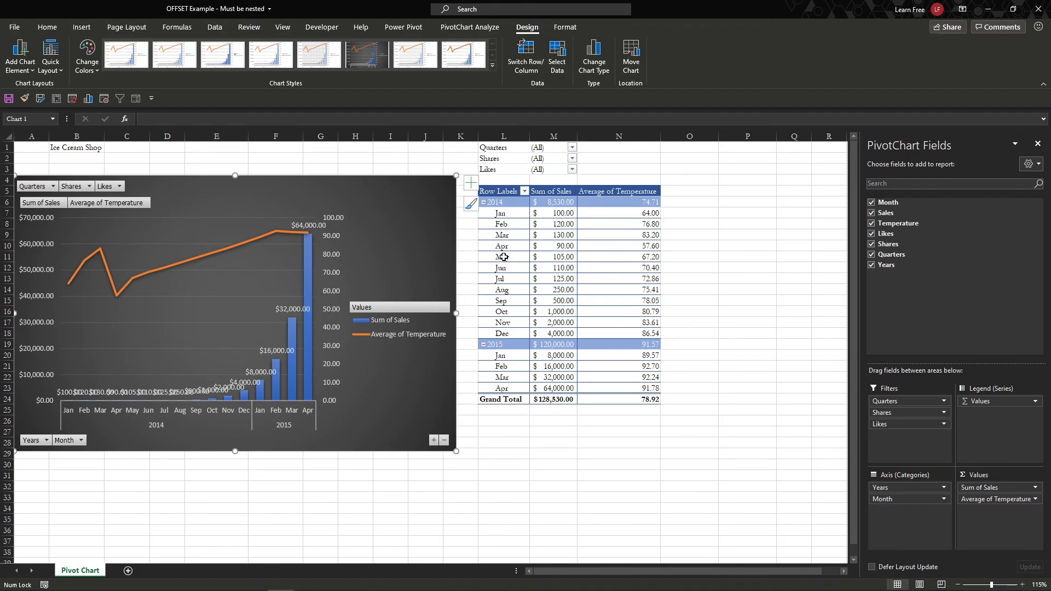
drag(497, 203, 600, 400)
click(416, 244)
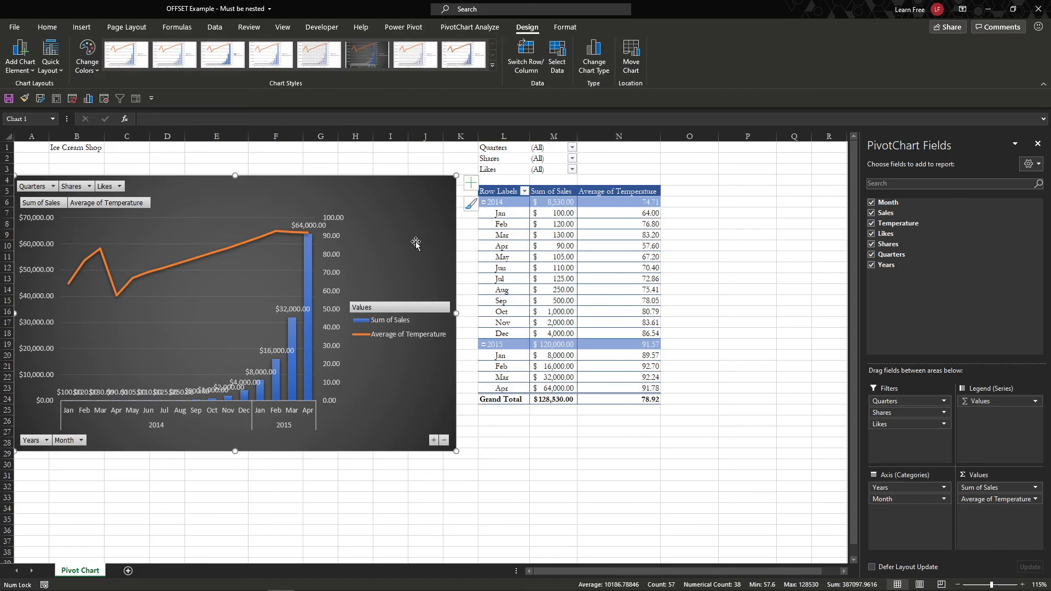